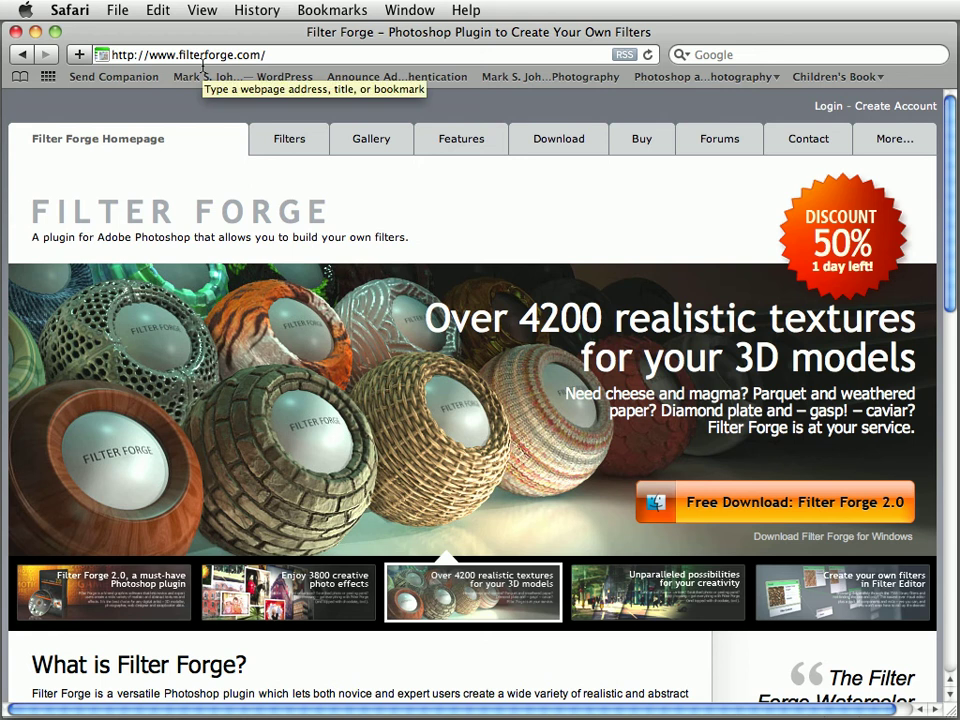
- Show the 3800 photo effects slide, then go to the Filter Forge 2.0 Mac trial download page
left_click(288, 592)
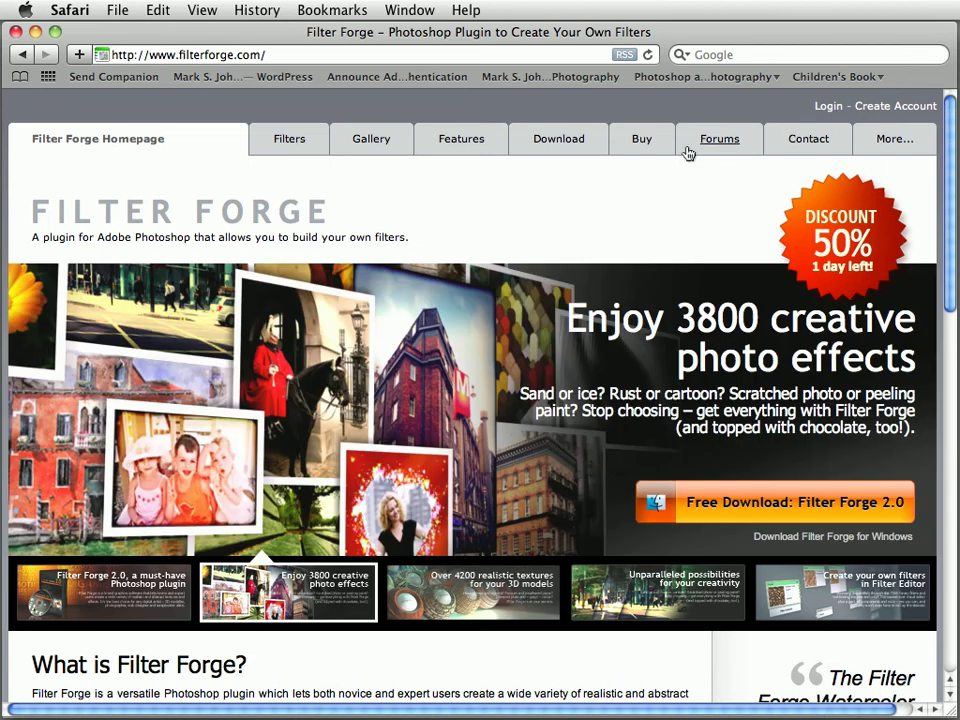
left_click(560, 144)
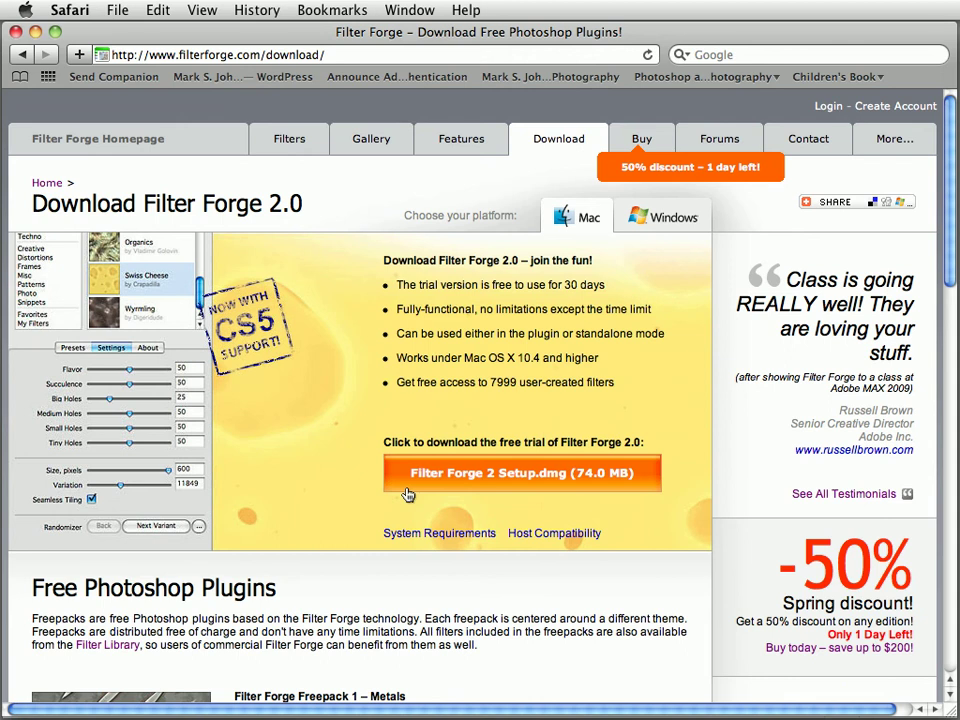
scroll(407, 494, "down", 10)
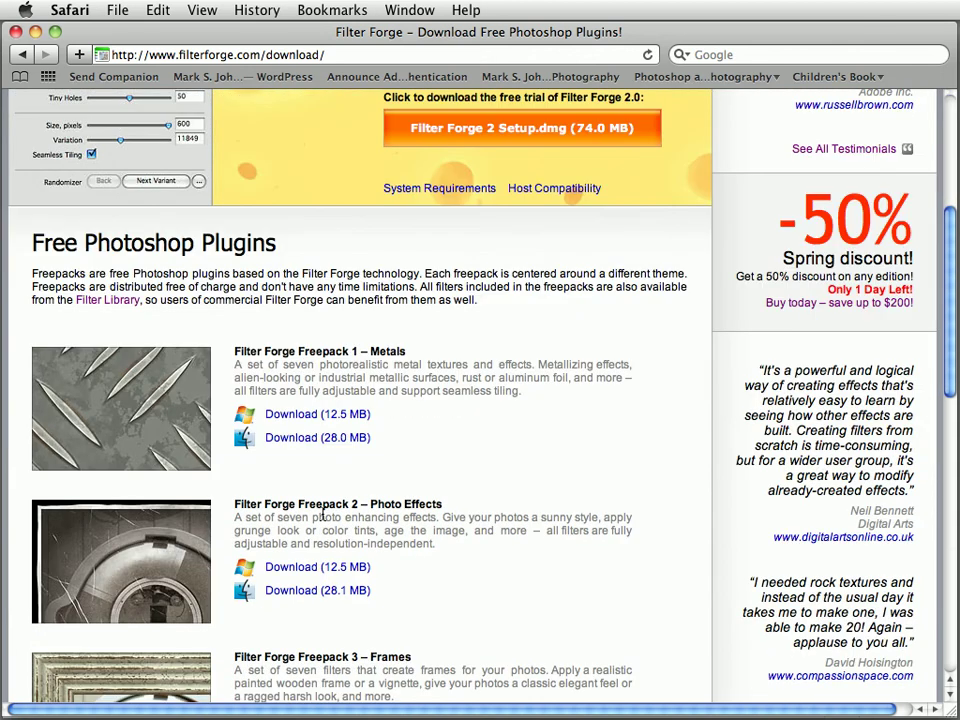
scroll(322, 515, "down", 4)
scroll(340, 568, "down", 4)
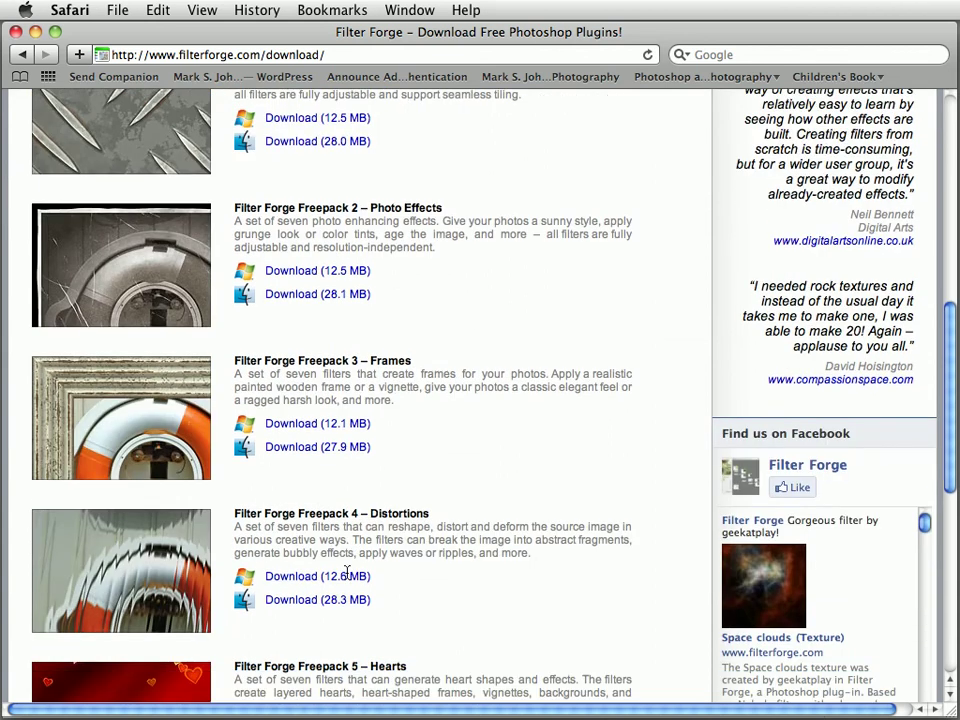
scroll(349, 573, "down", 10)
scroll(362, 565, "up", 11)
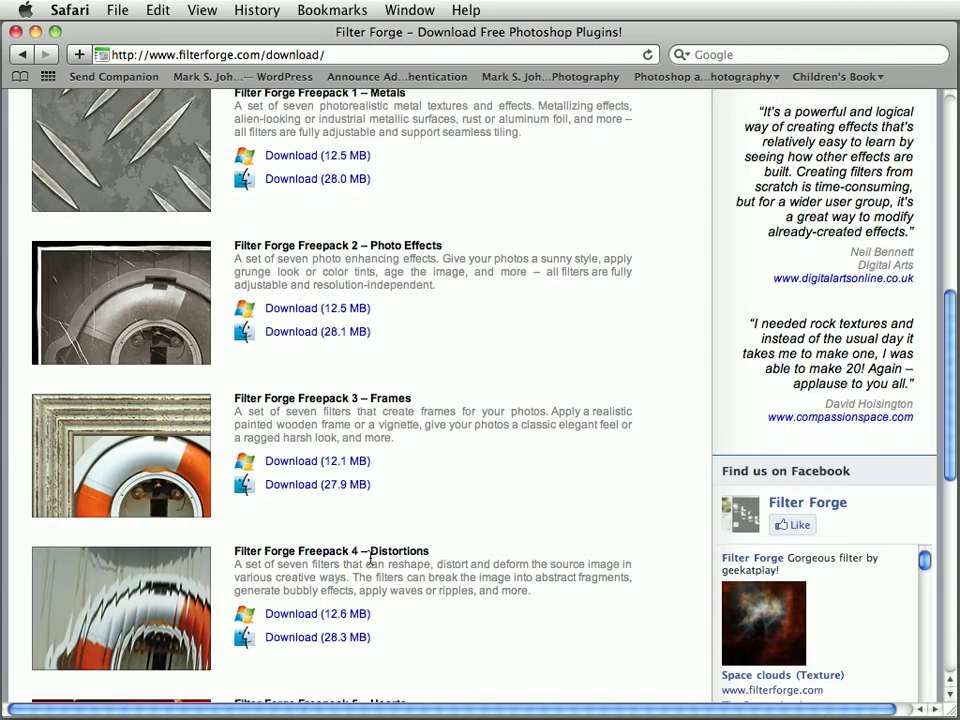
scroll(371, 556, "up", 5)
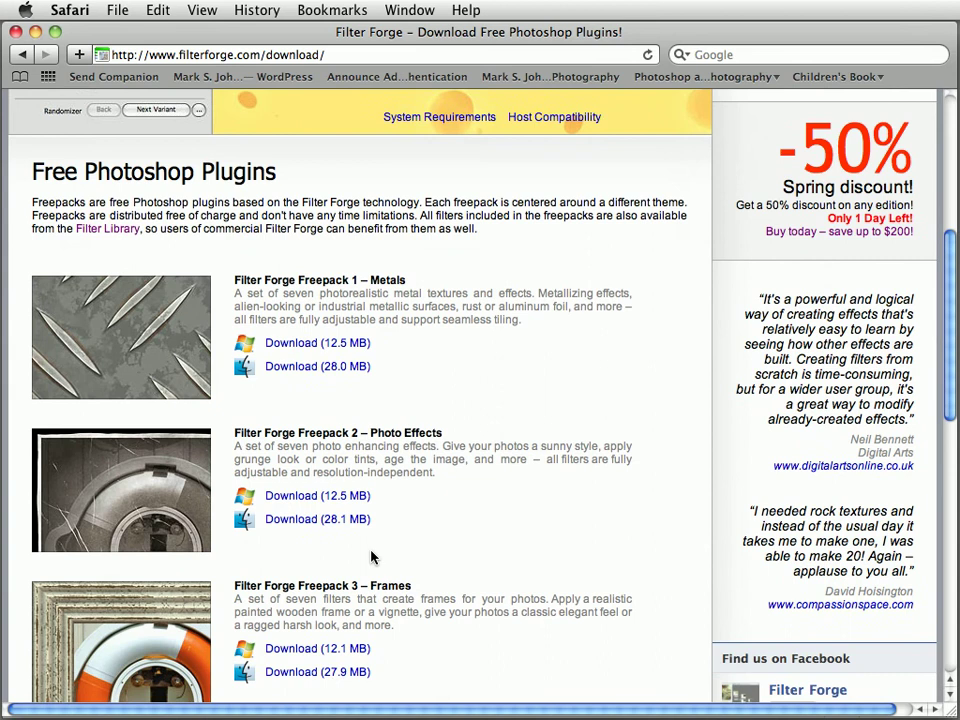
scroll(371, 557, "up", 3)
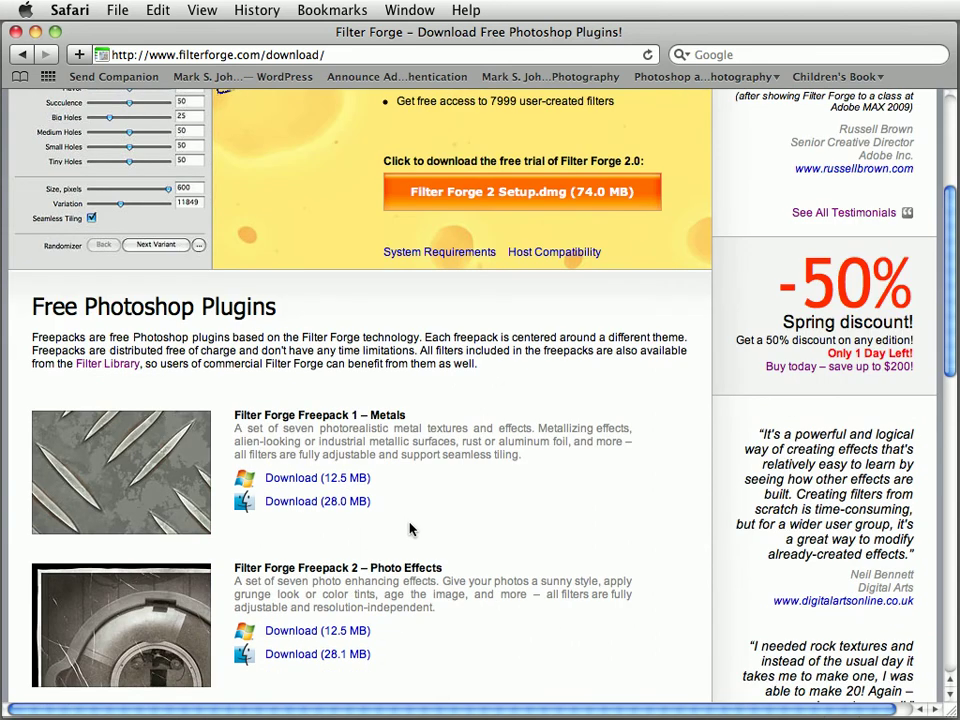
scroll(410, 527, "up", 5)
scroll(415, 527, "up", 1)
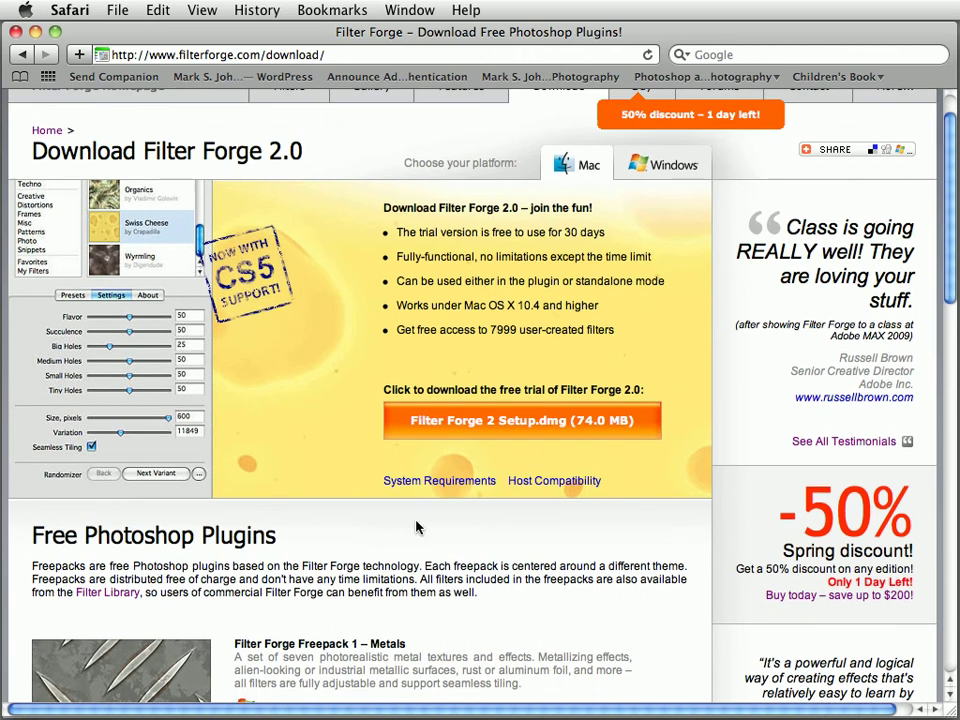
scroll(417, 527, "up", 1)
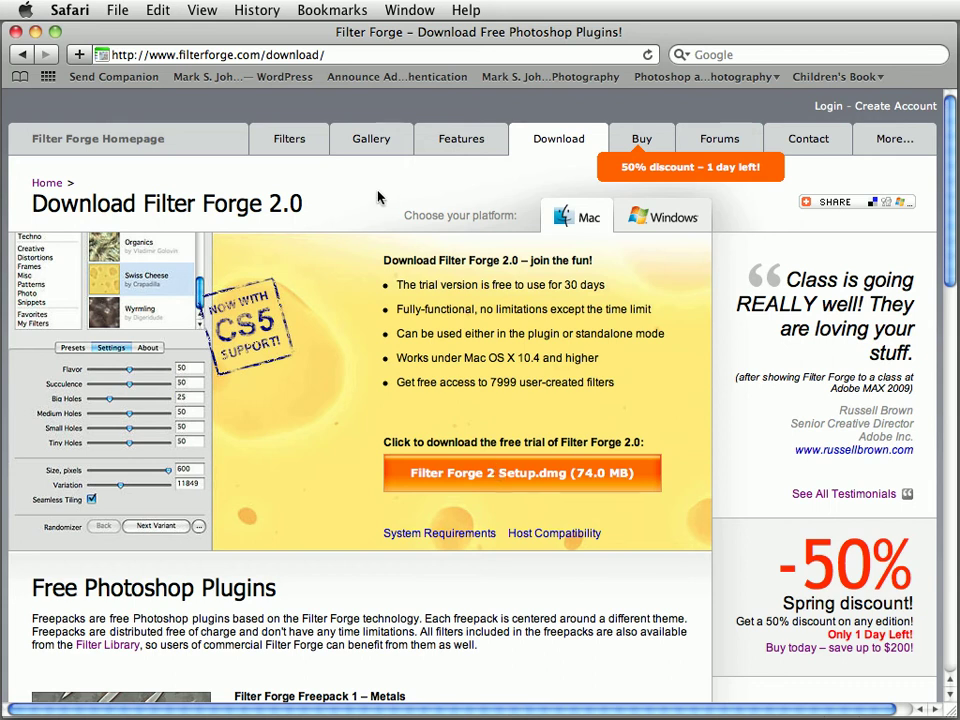
- Browse the filter library by category and open the Creative effect filters grid
left_click(288, 141)
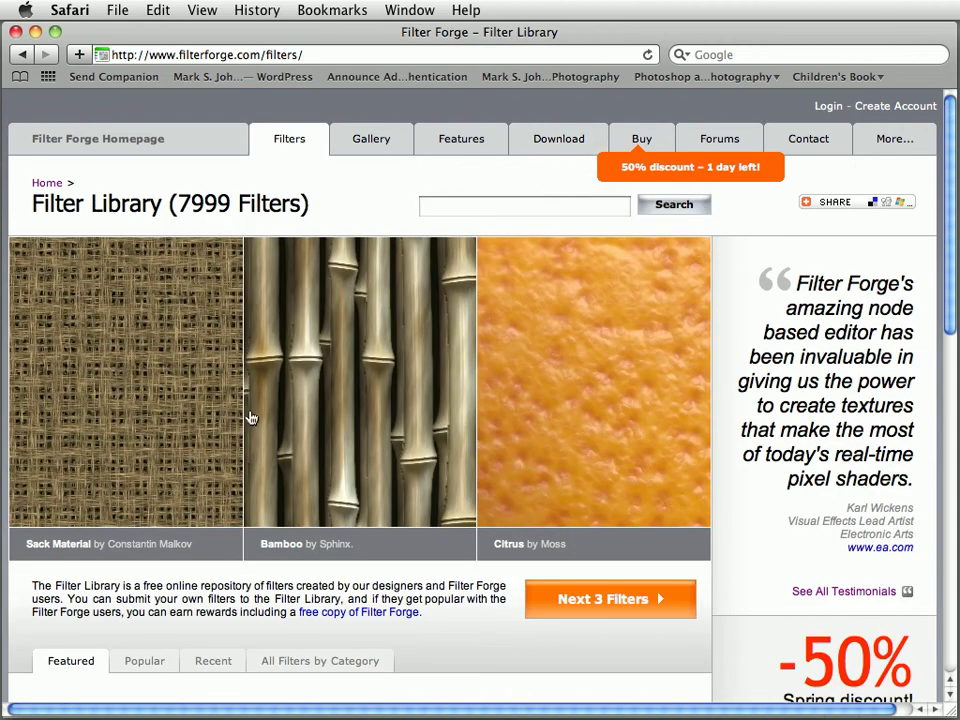
scroll(251, 418, "down", 10)
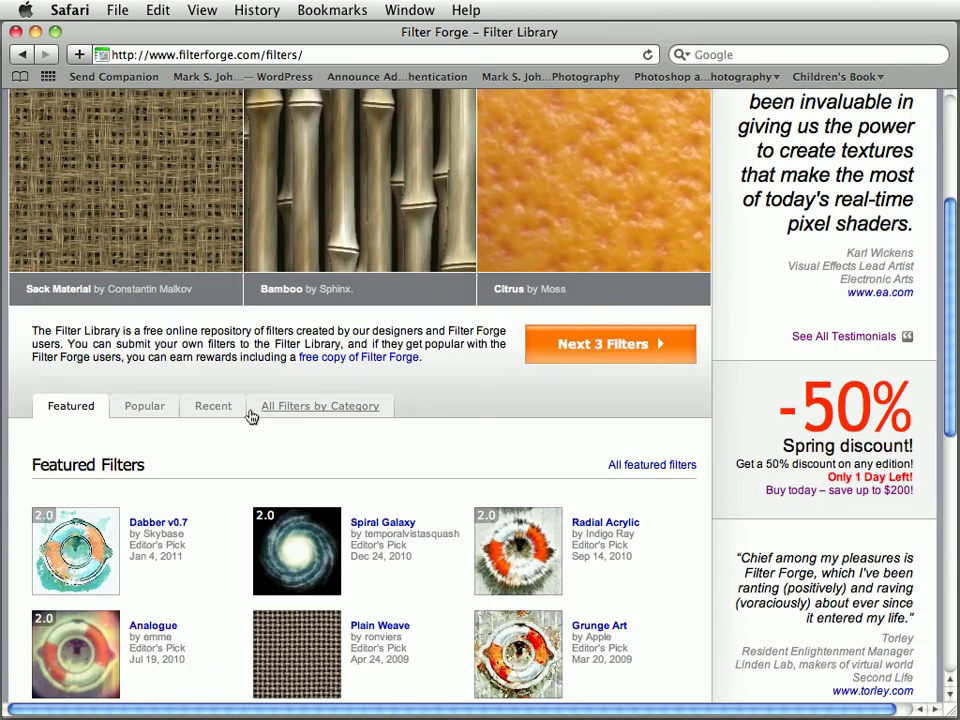
scroll(81, 268, "down", 3)
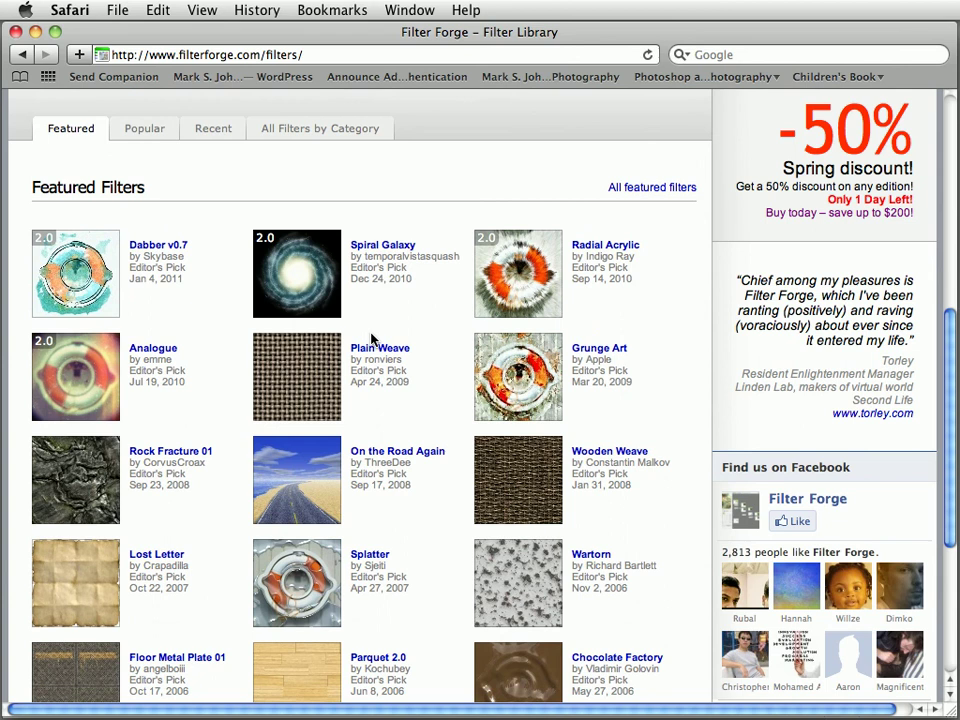
scroll(375, 337, "down", 1)
left_click(145, 126)
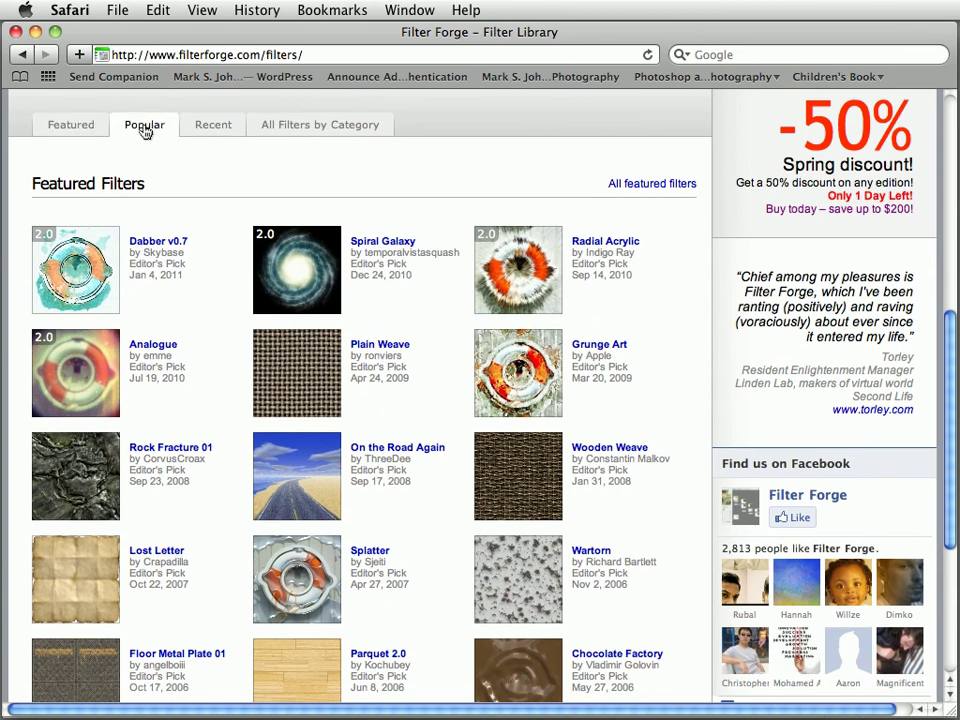
left_click(284, 131)
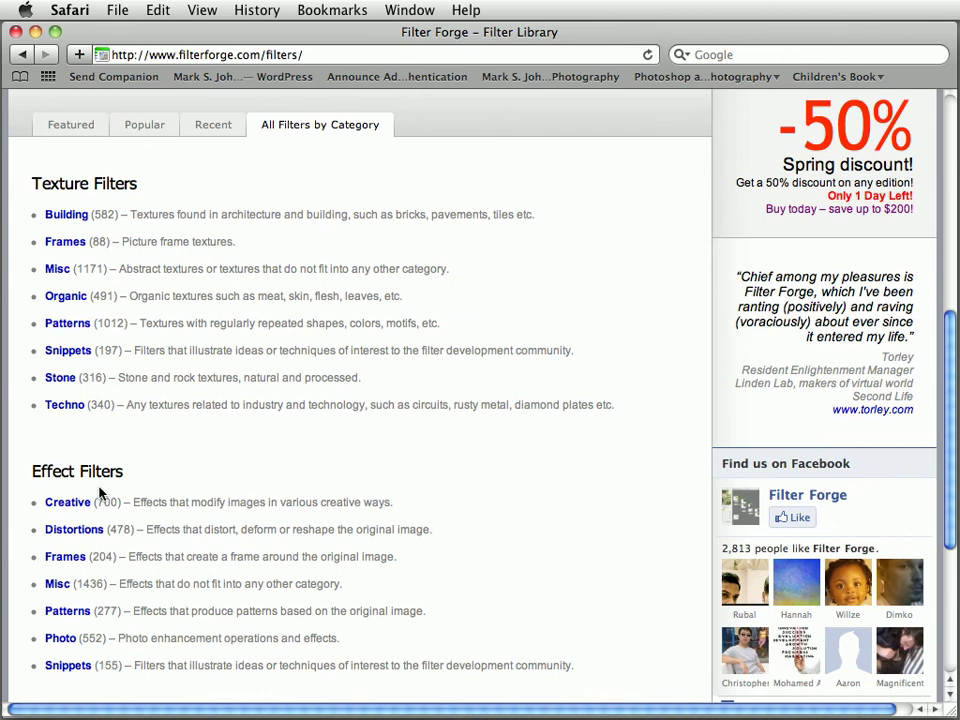
left_click(68, 507)
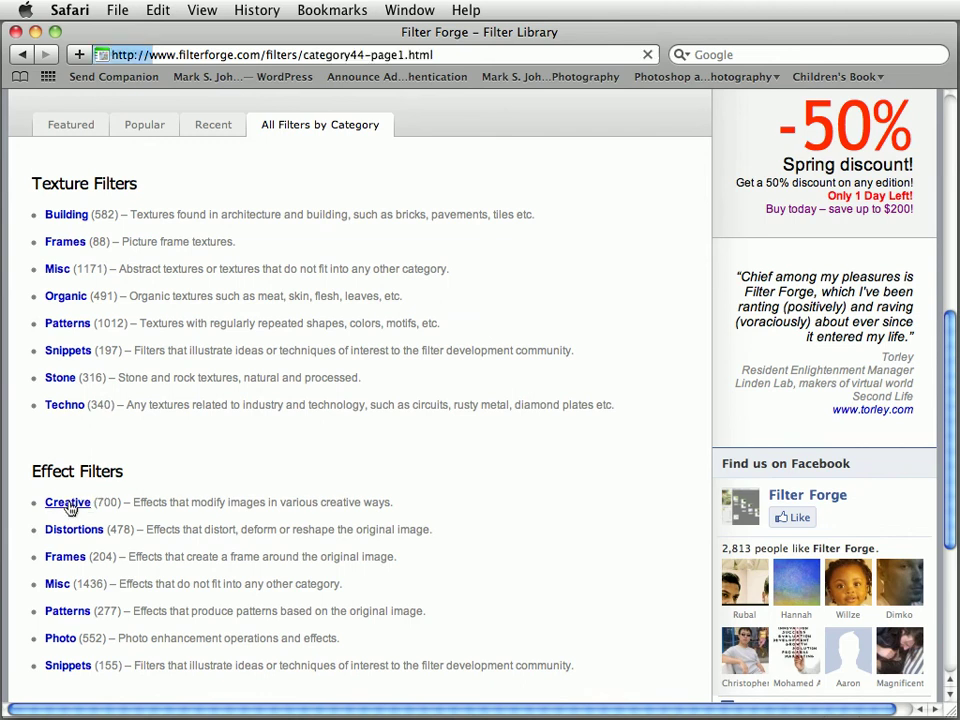
scroll(141, 480, "down", 6)
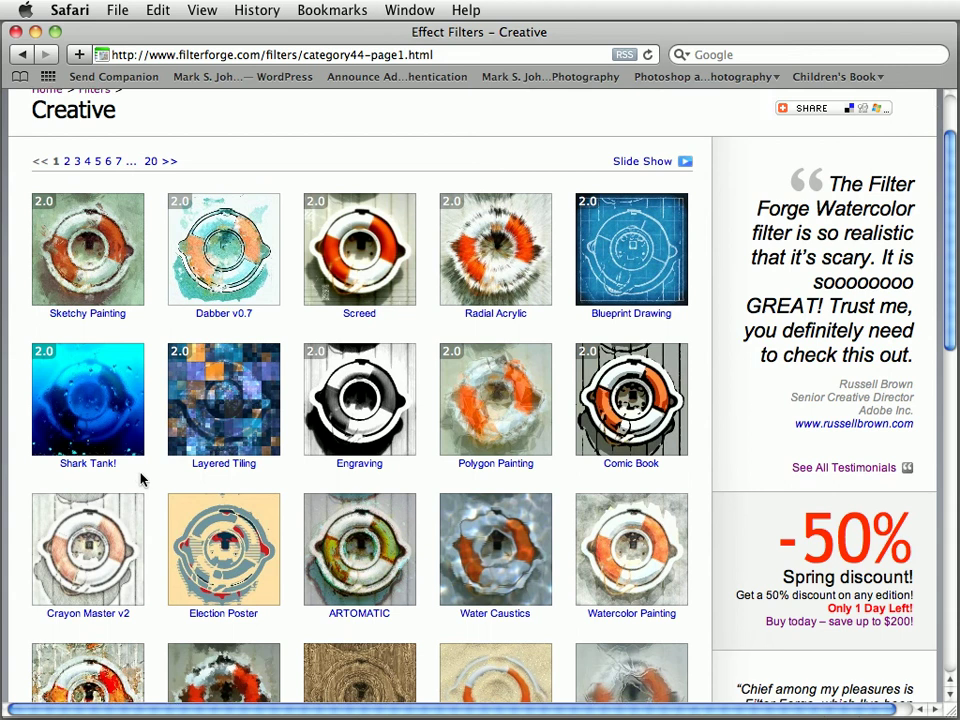
scroll(141, 480, "down", 9)
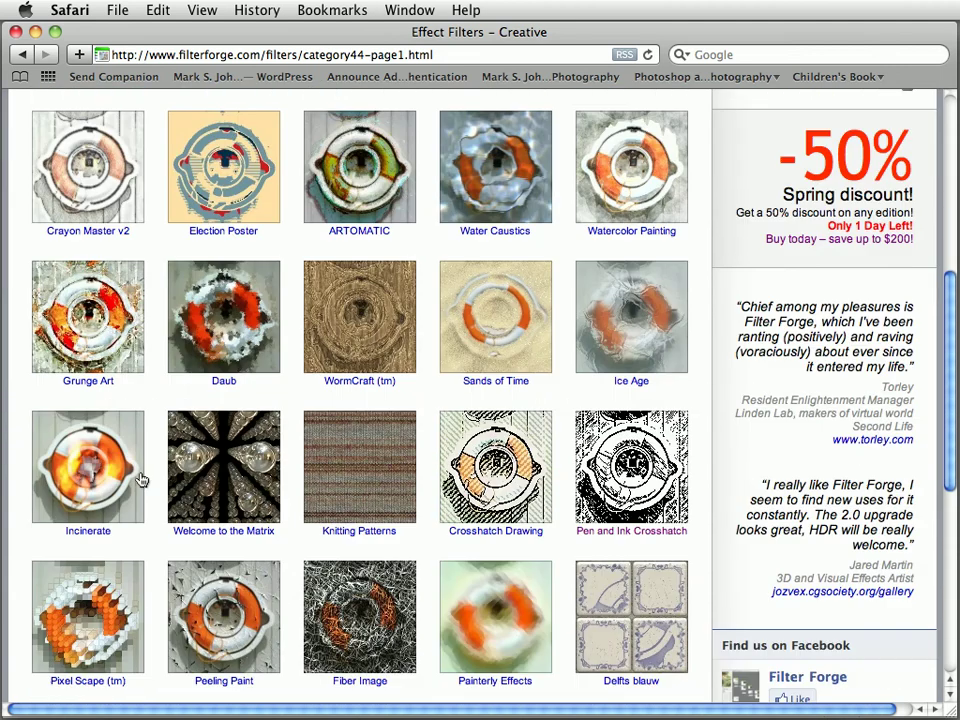
scroll(141, 480, "down", 3)
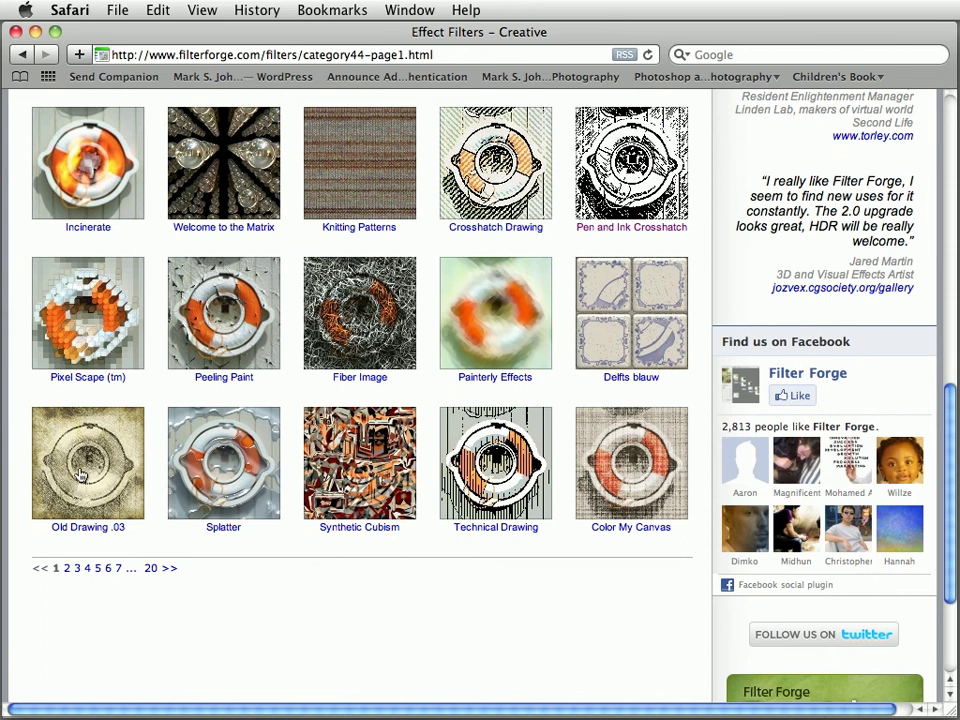
- Open Old Drawing .03, compare its Before and After previews, and read its variations and description
left_click(93, 455)
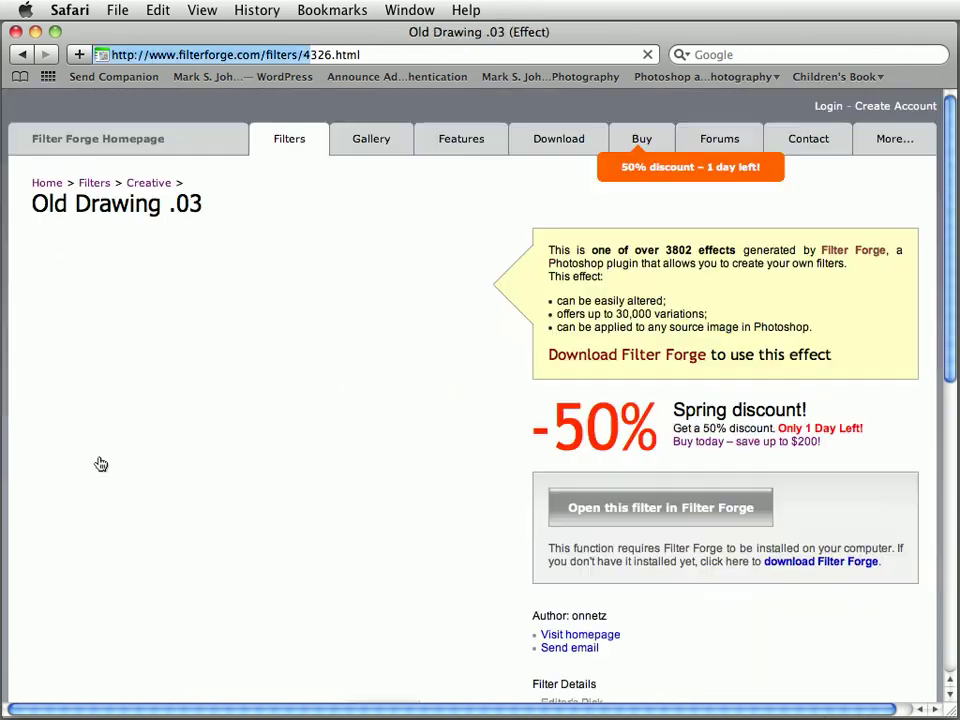
scroll(310, 462, "down", 2)
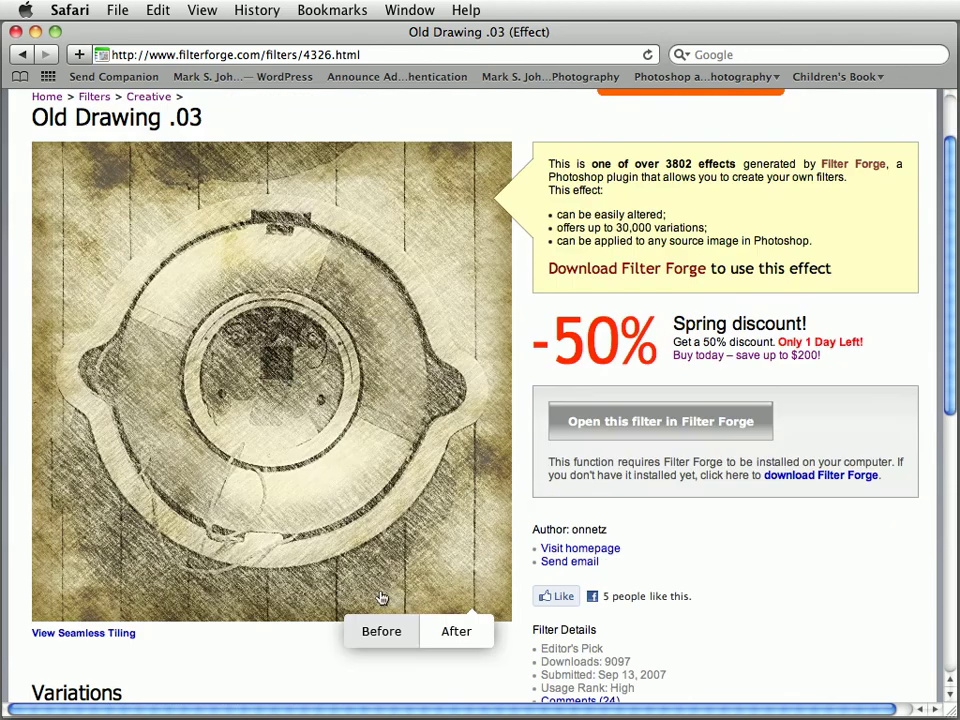
left_click(389, 633)
left_click(453, 634)
scroll(436, 516, "down", 5)
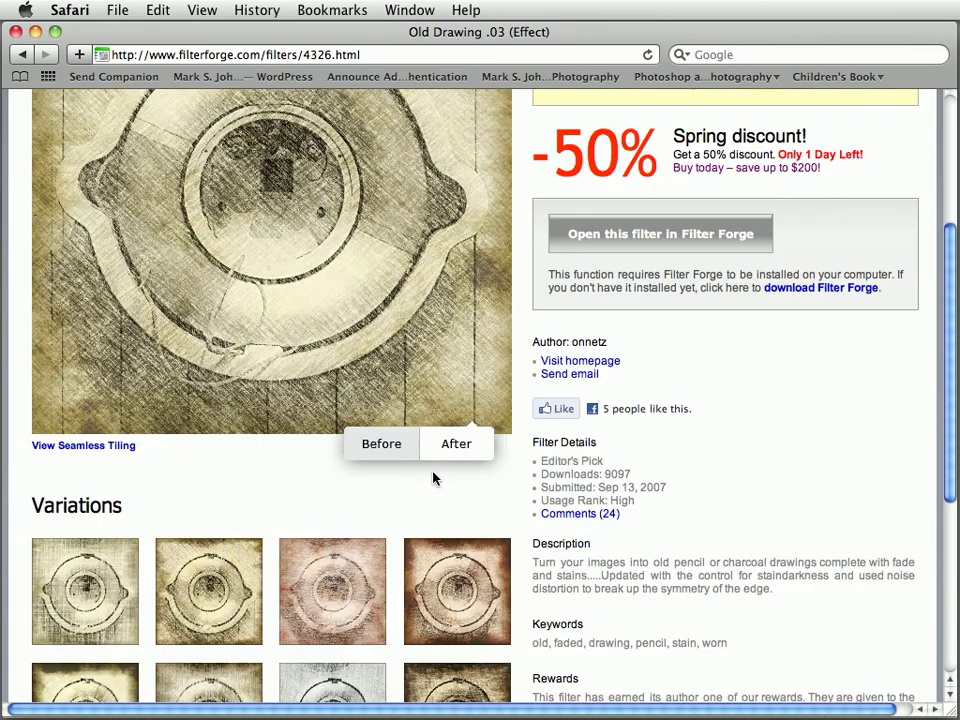
scroll(200, 560, "down", 2)
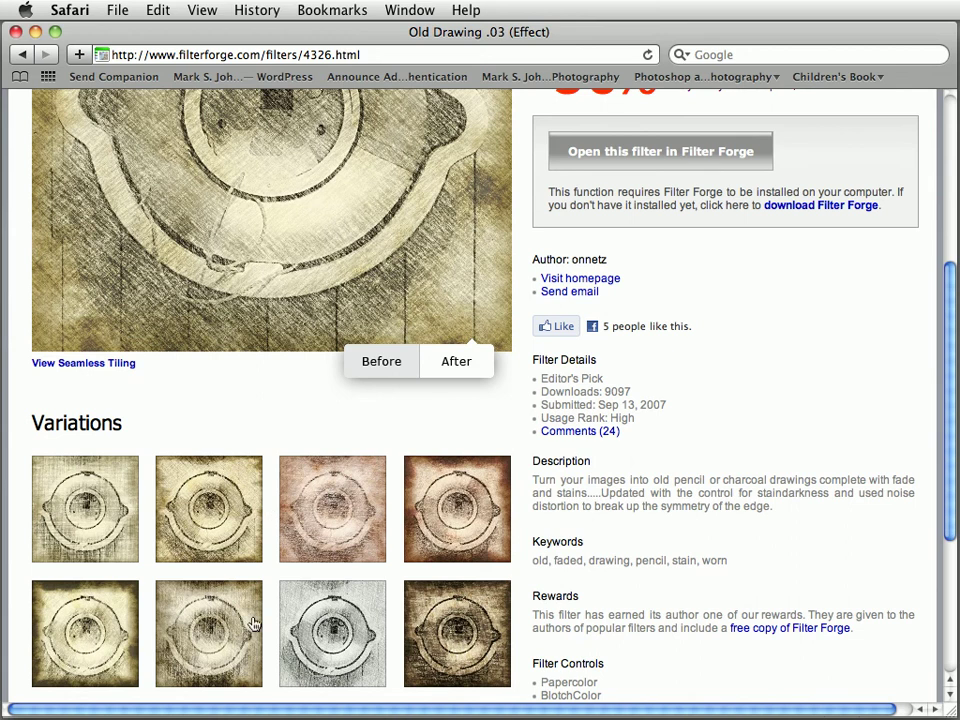
scroll(274, 566, "up", 5)
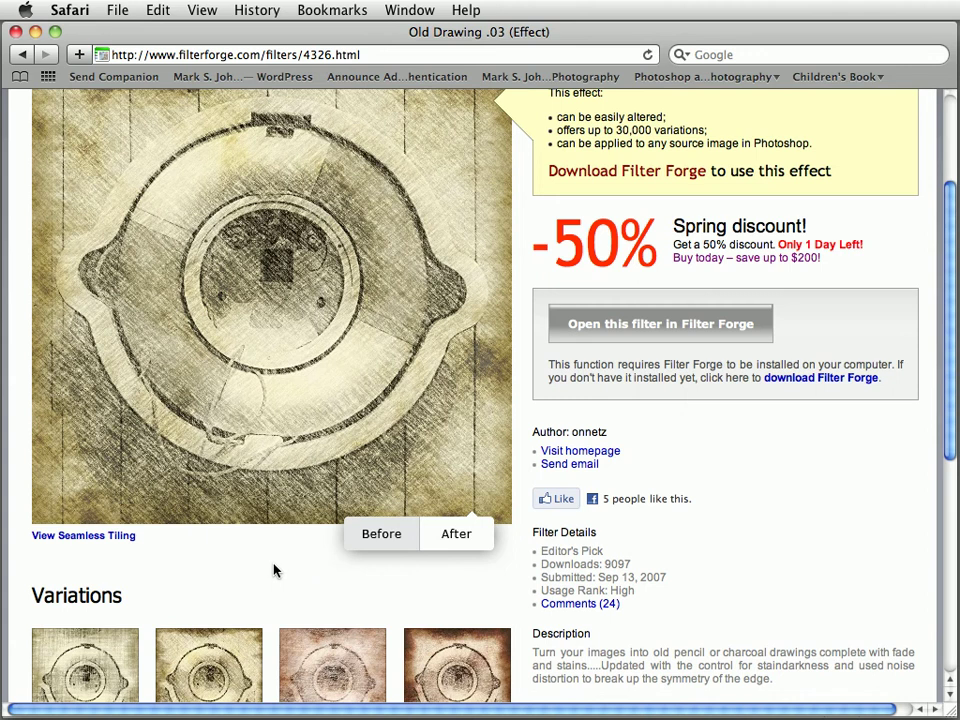
scroll(274, 570, "up", 2)
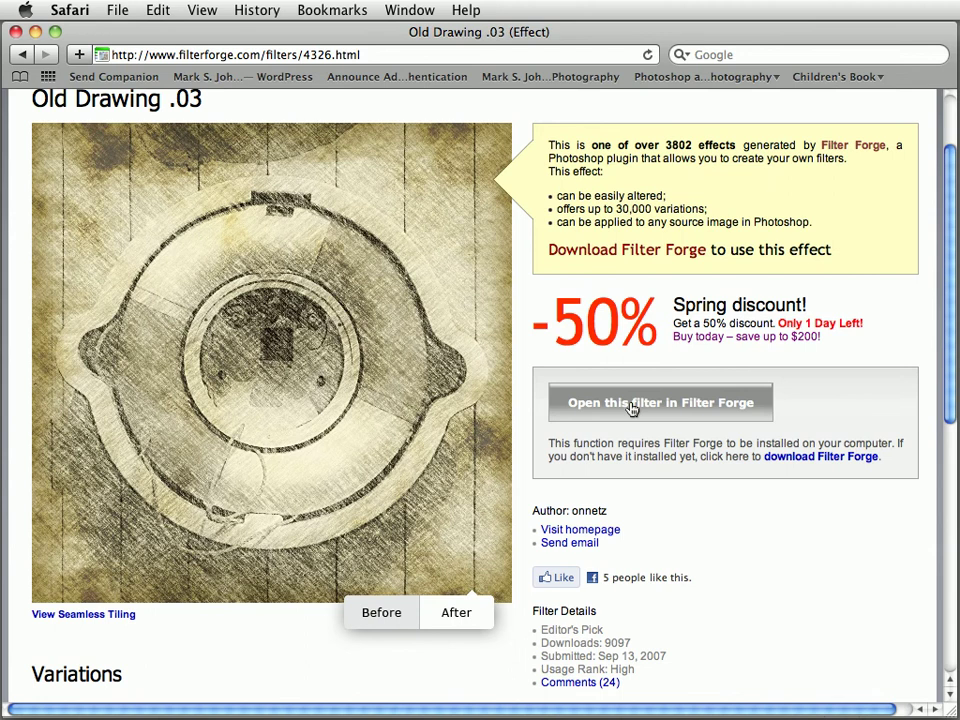
scroll(407, 368, "up", 3)
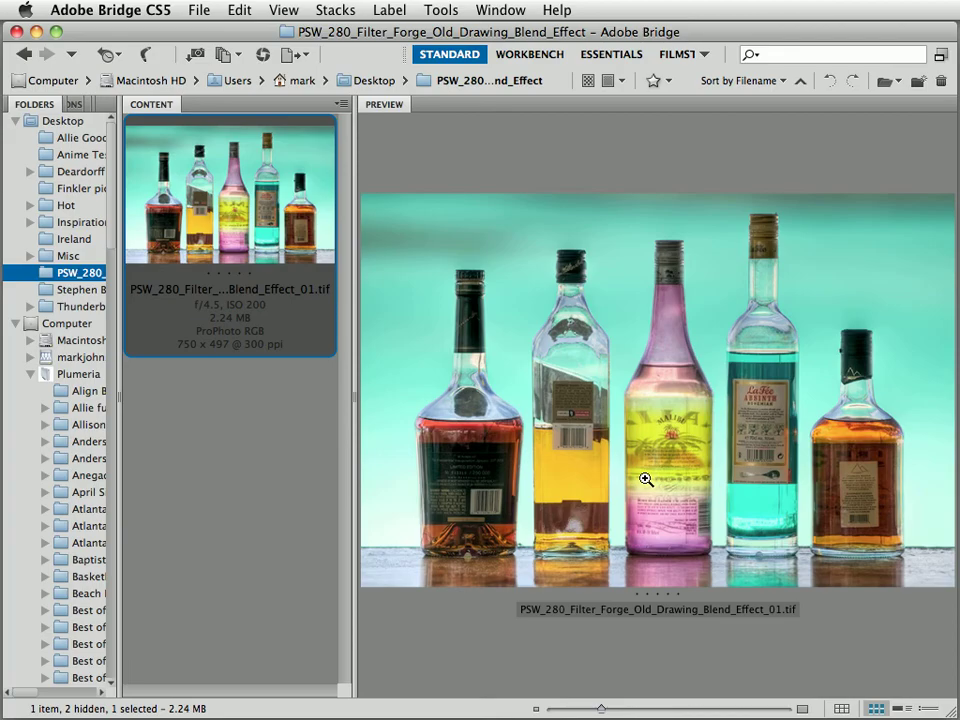
- Launch Filter Forge from the Dock on the bottles photo selected in Bridge
mouse_move(4, 277)
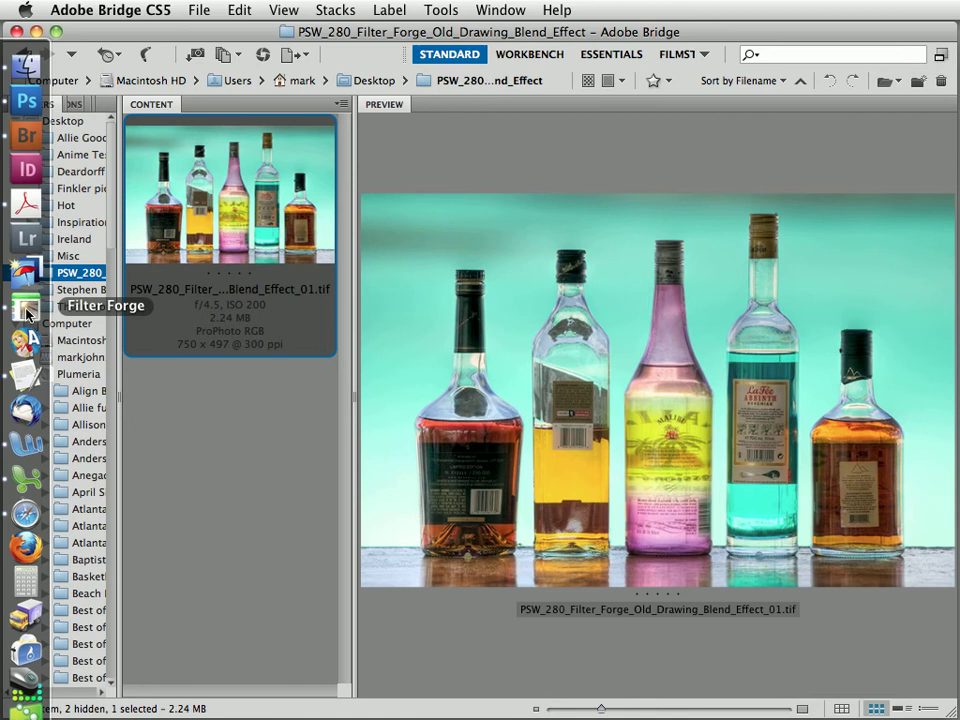
left_click(20, 304)
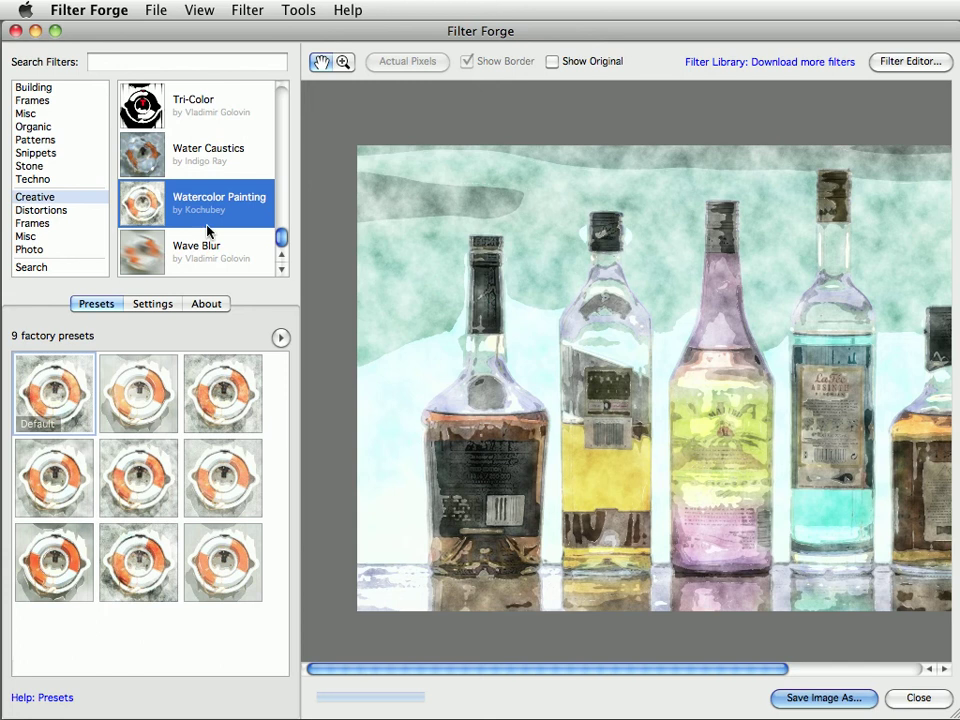
- Browse the Creative filter list and try the Fiber Image filter on the bottles
scroll(206, 224, "up", 4)
scroll(206, 224, "up", 4)
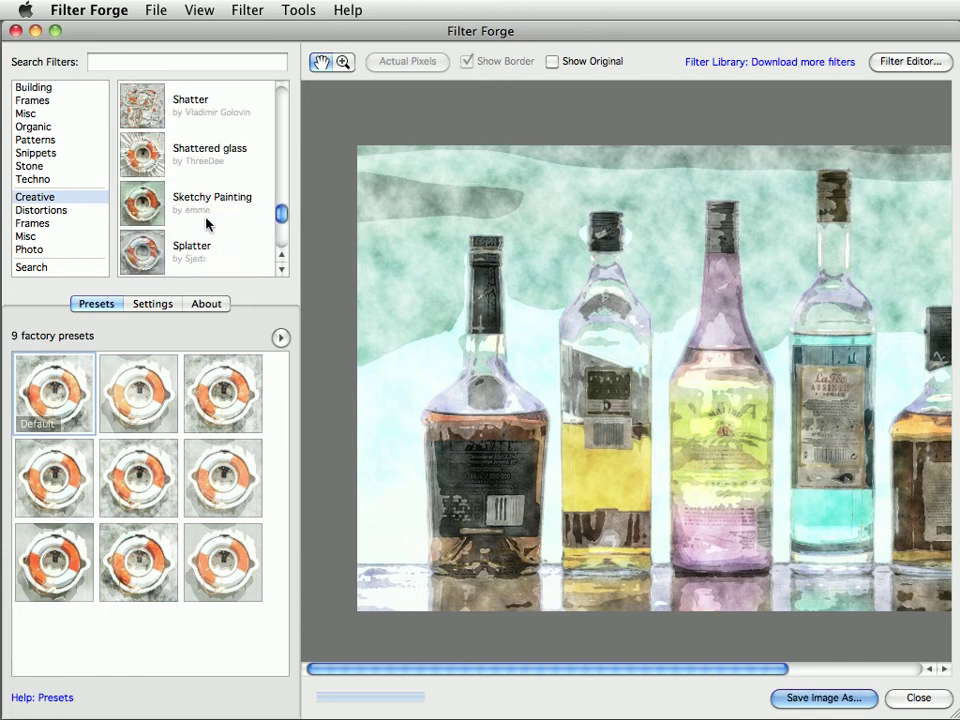
scroll(206, 224, "up", 3)
scroll(206, 224, "up", 2)
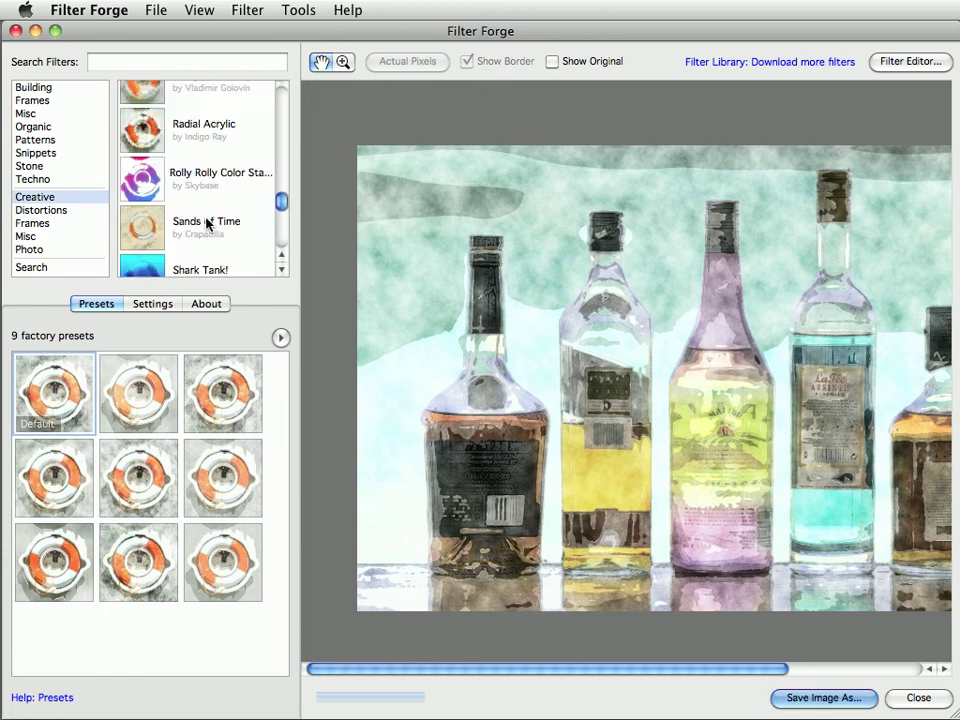
scroll(206, 224, "up", 5)
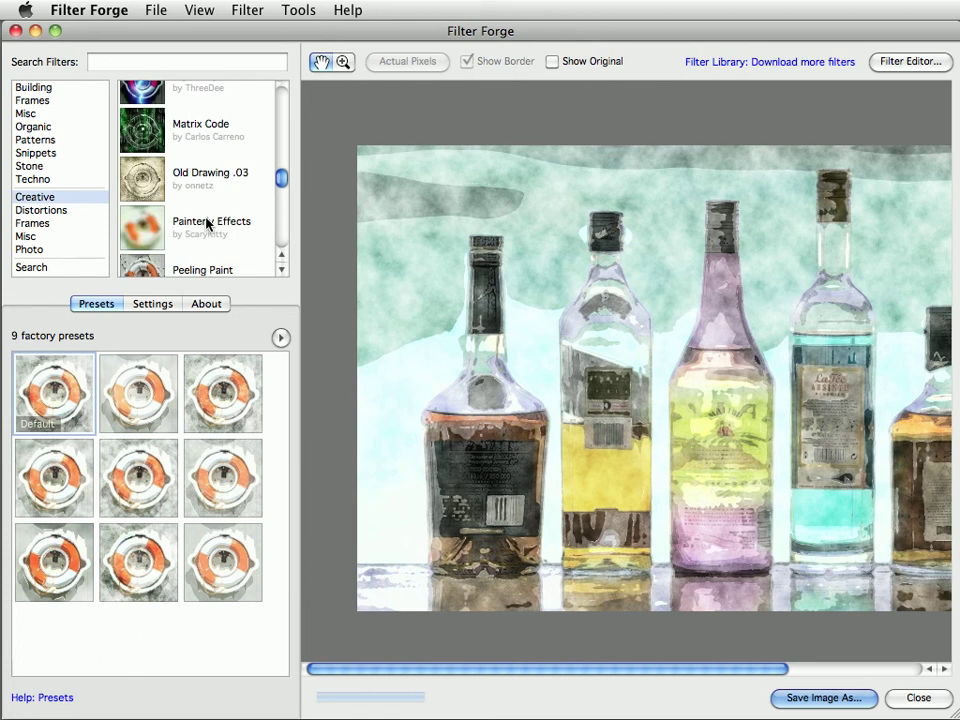
scroll(206, 224, "up", 2)
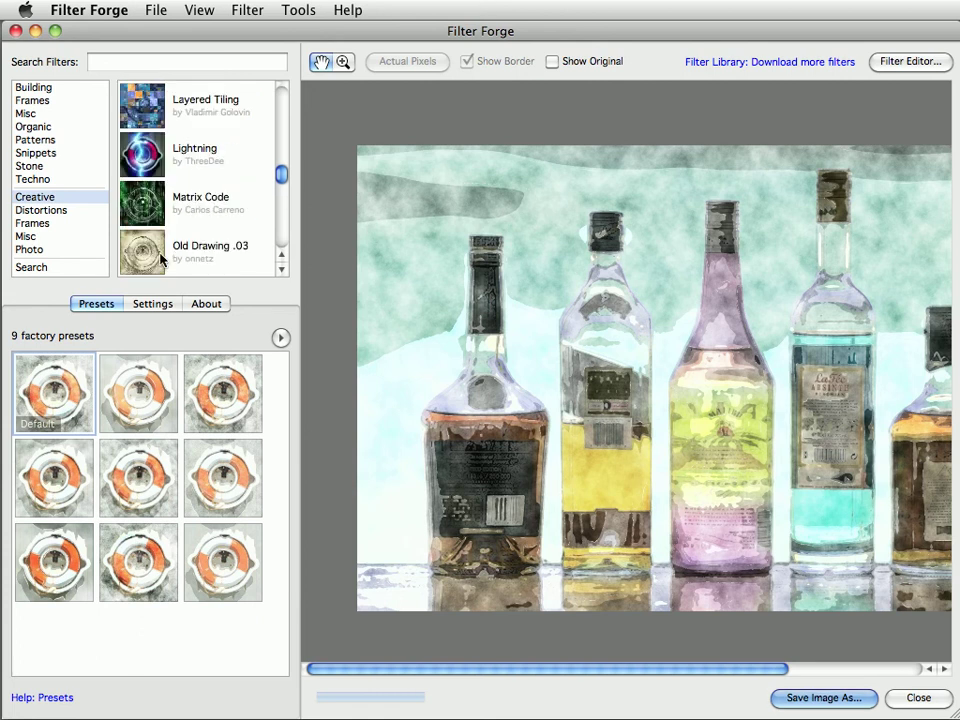
scroll(161, 258, "up", 10)
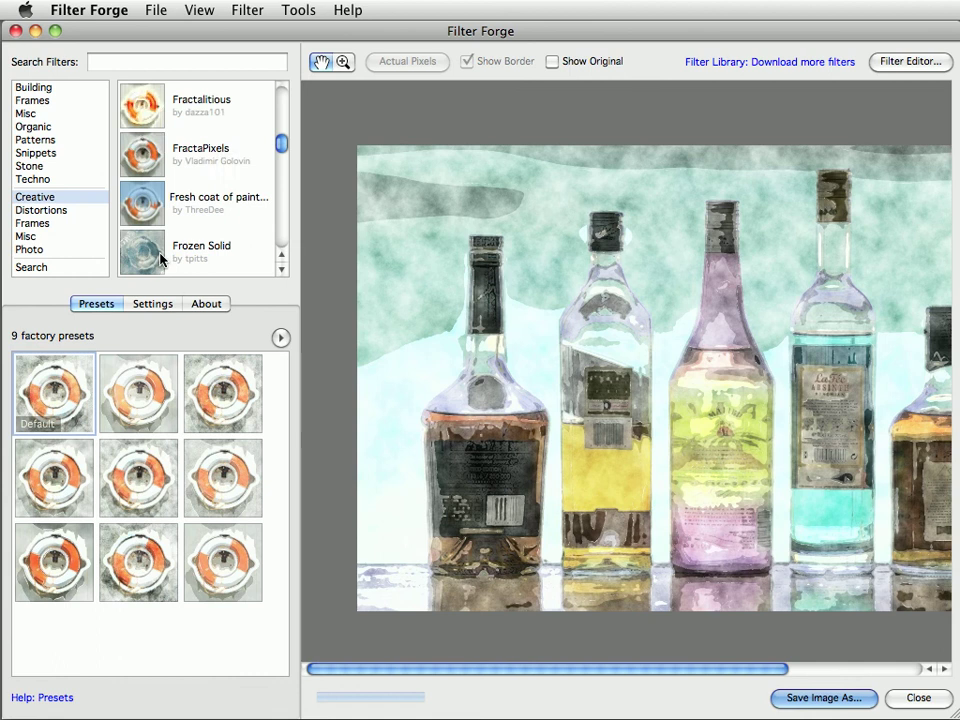
scroll(161, 258, "up", 3)
scroll(161, 258, "up", 6)
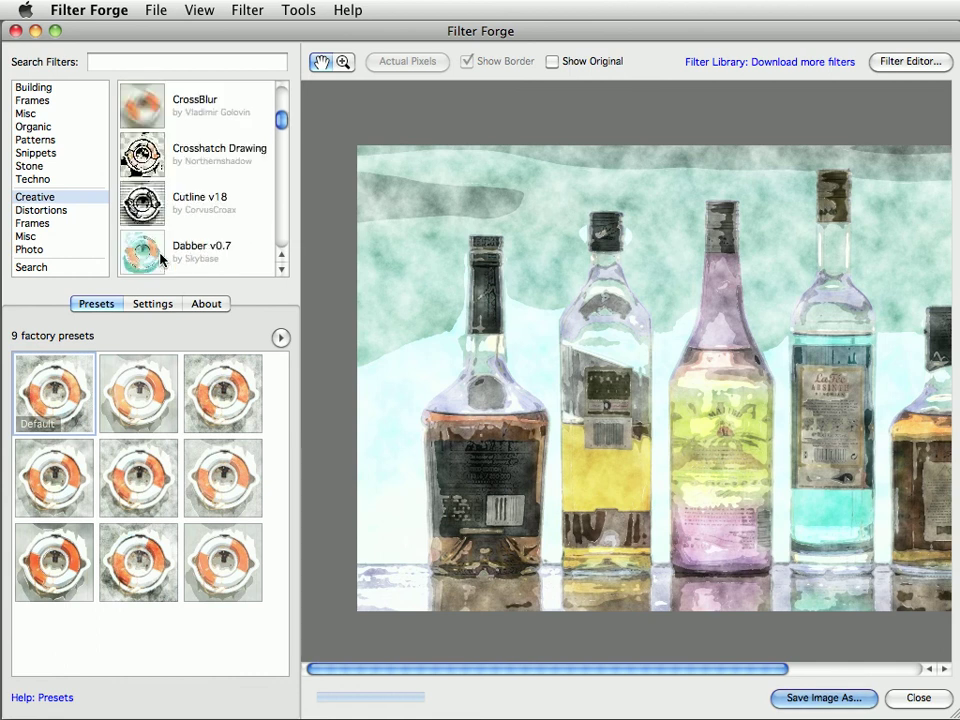
scroll(161, 258, "up", 4)
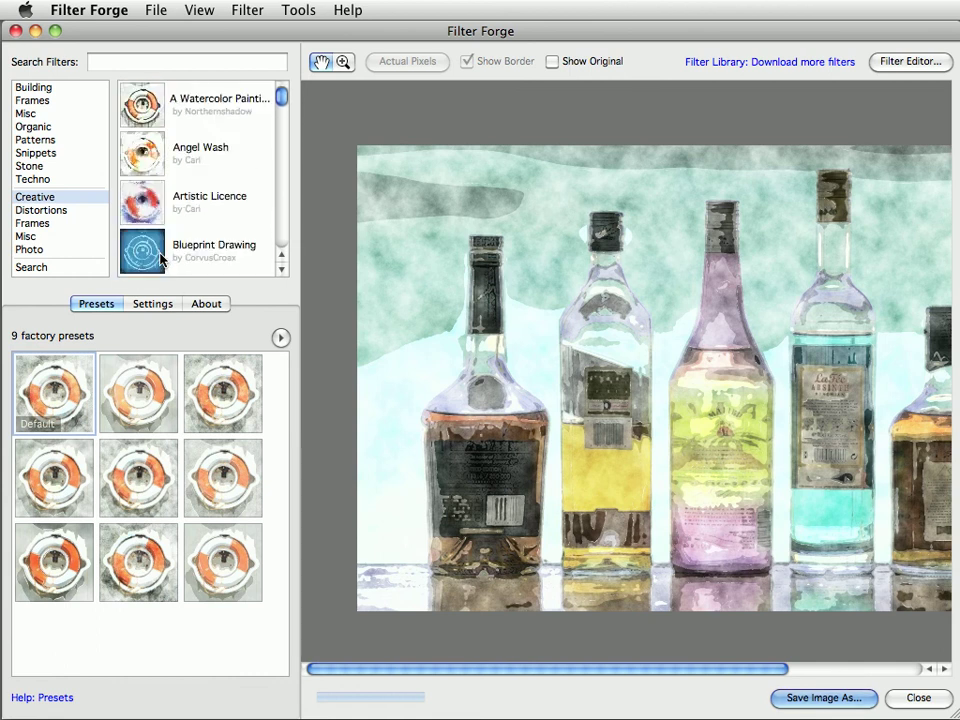
scroll(161, 258, "down", 13)
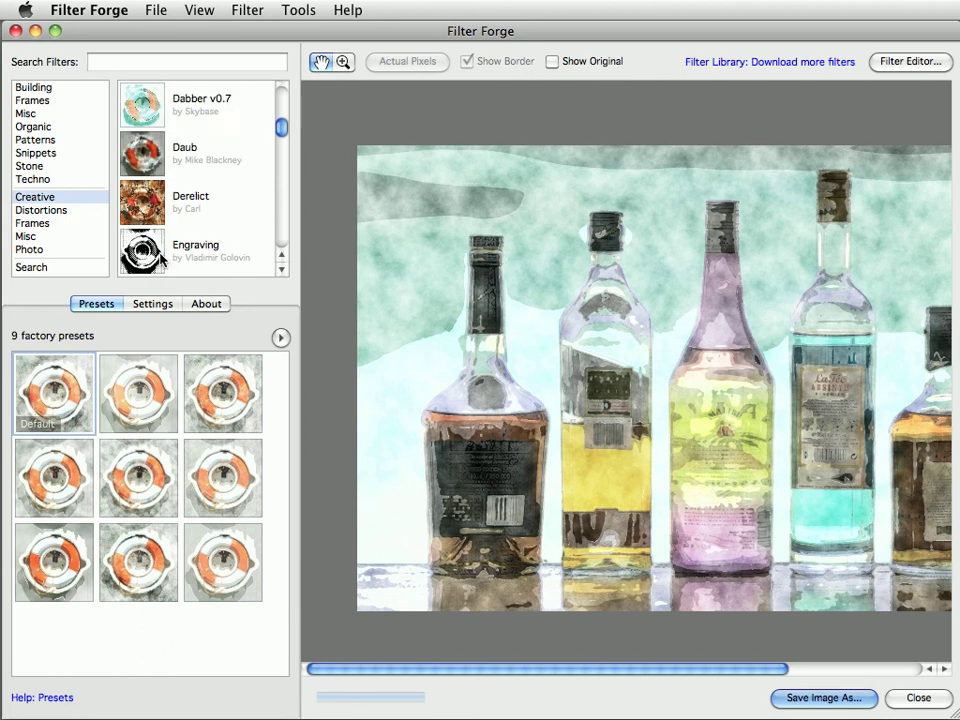
scroll(161, 258, "down", 3)
scroll(124, 158, "up", 2)
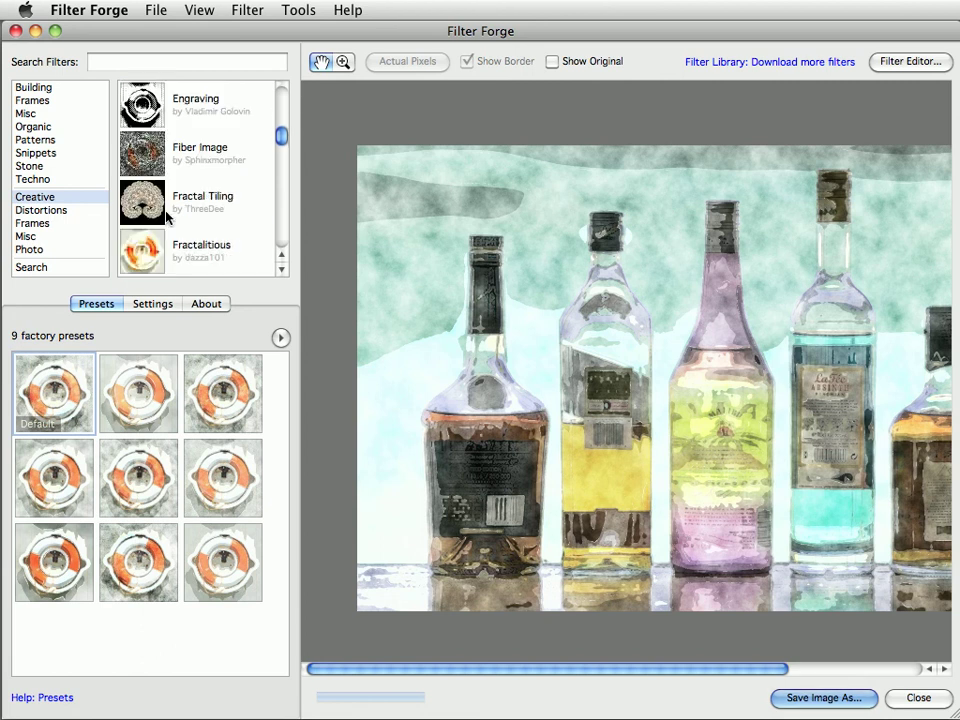
left_click(150, 150)
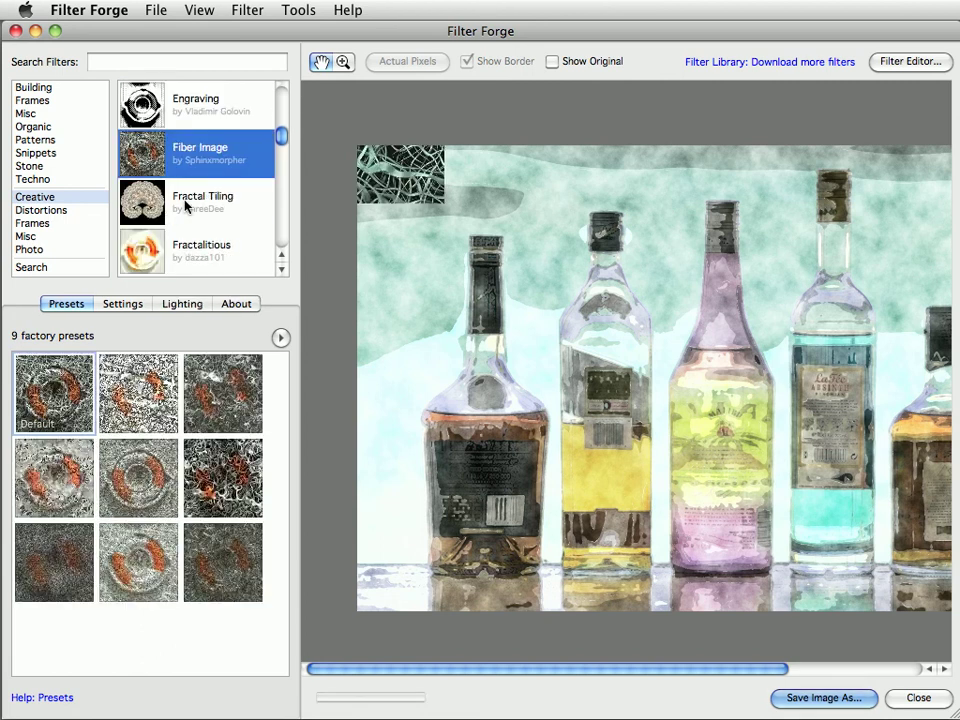
- Apply the Crayon Master v2 filter for a coloured-pencil sketch look
scroll(184, 198, "down", 6)
scroll(187, 206, "down", 9)
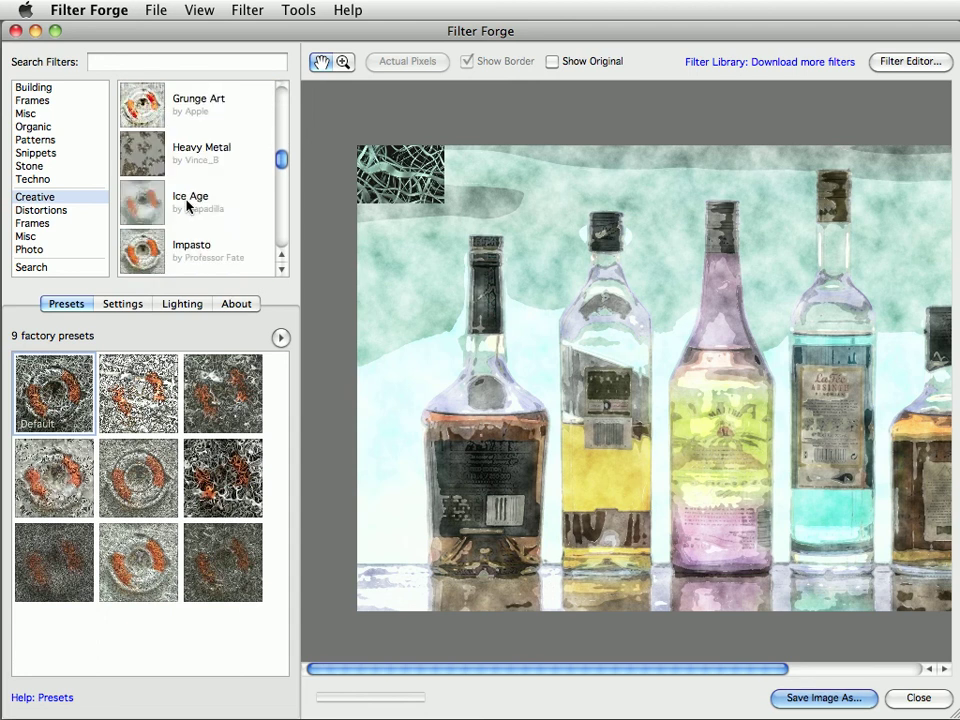
scroll(187, 206, "down", 2)
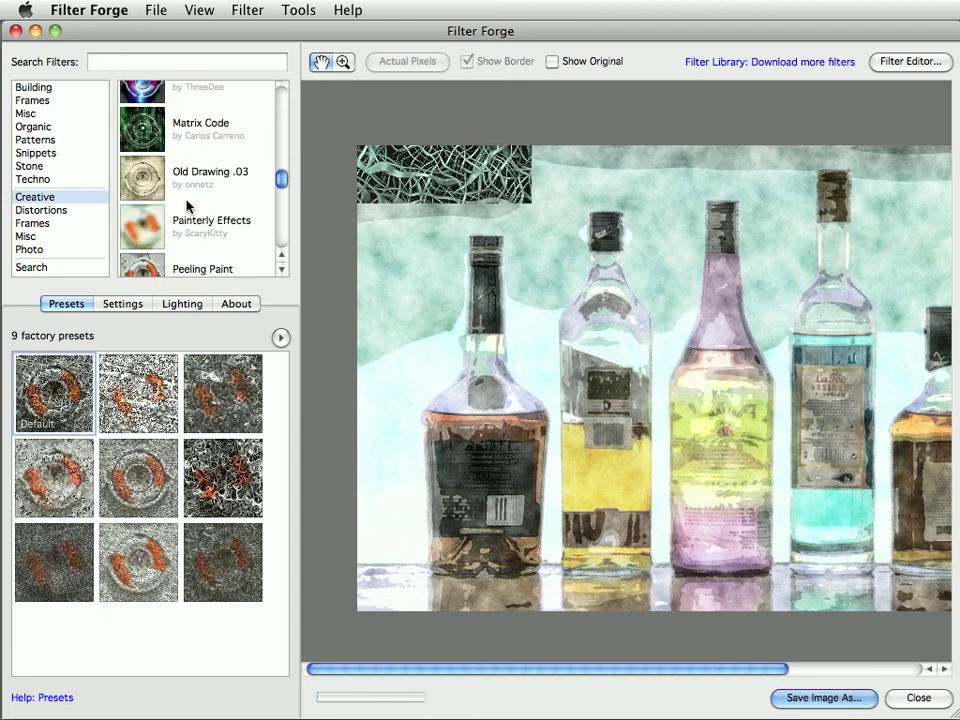
scroll(187, 203, "down", 3)
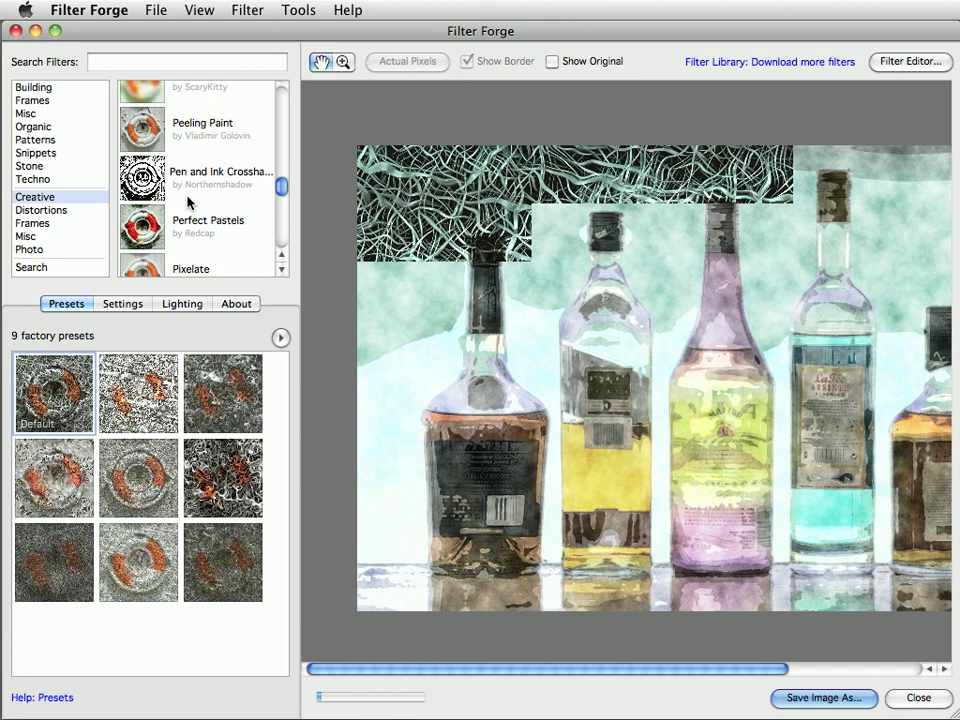
scroll(189, 203, "up", 12)
scroll(189, 201, "up", 10)
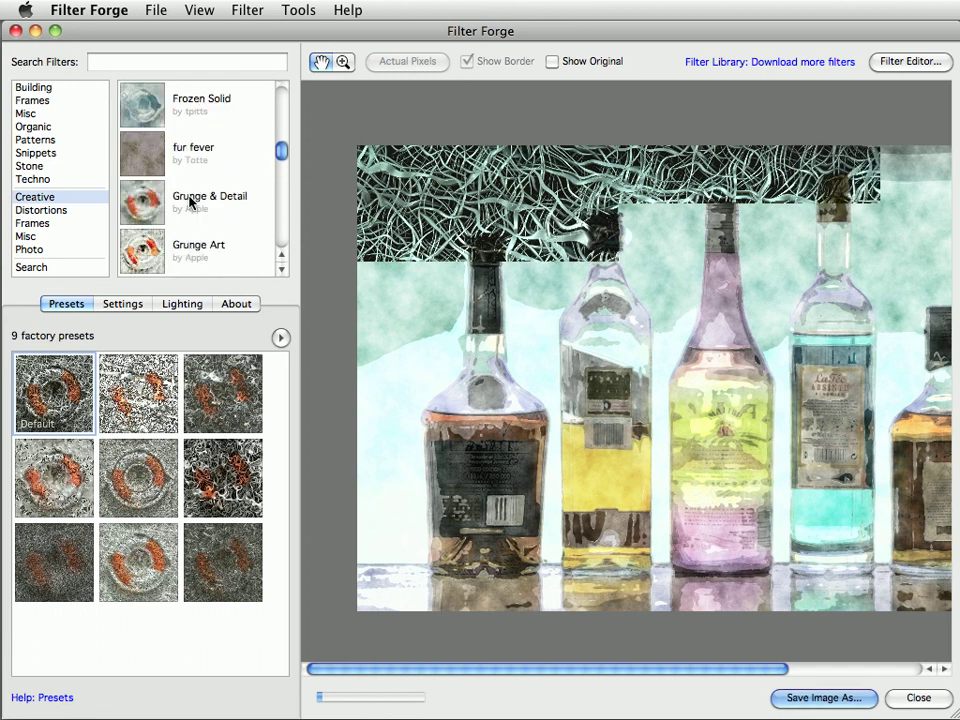
scroll(189, 203, "up", 3)
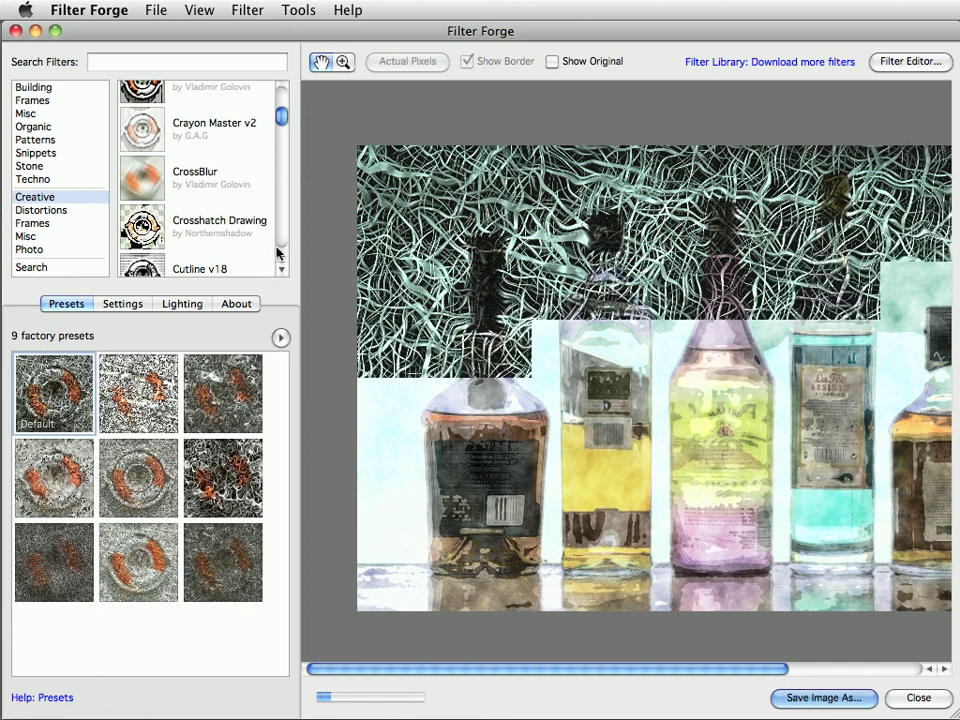
left_click(145, 137)
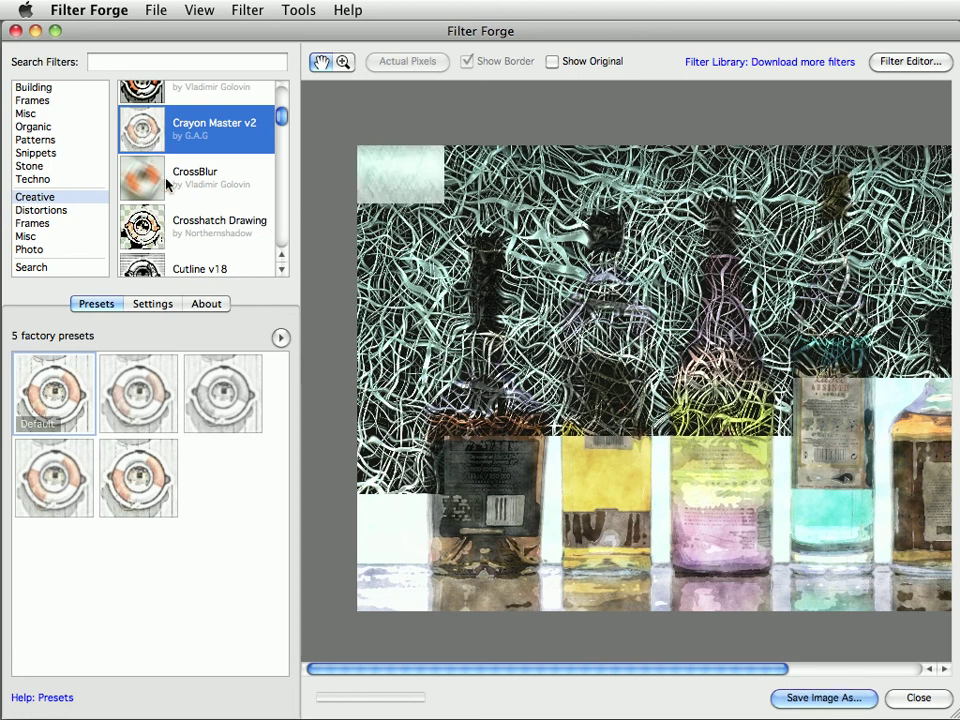
scroll(168, 184, "down", 2)
scroll(168, 184, "down", 3)
scroll(168, 184, "down", 2)
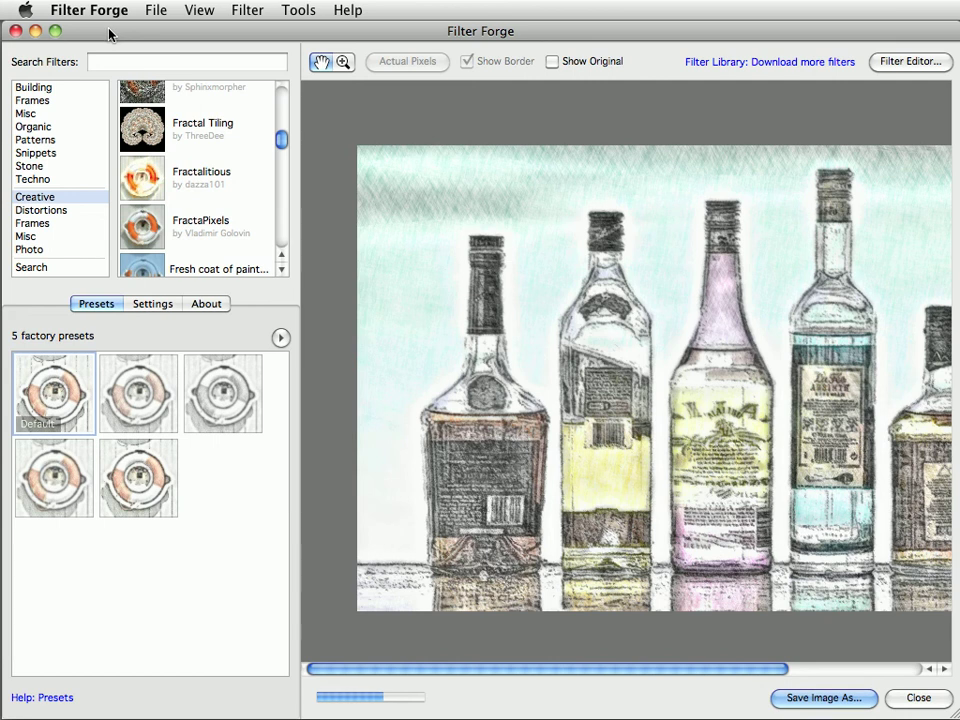
- Compare with the original bottles photo in Bridge, then return to Filter Forge
mouse_move(10, 200)
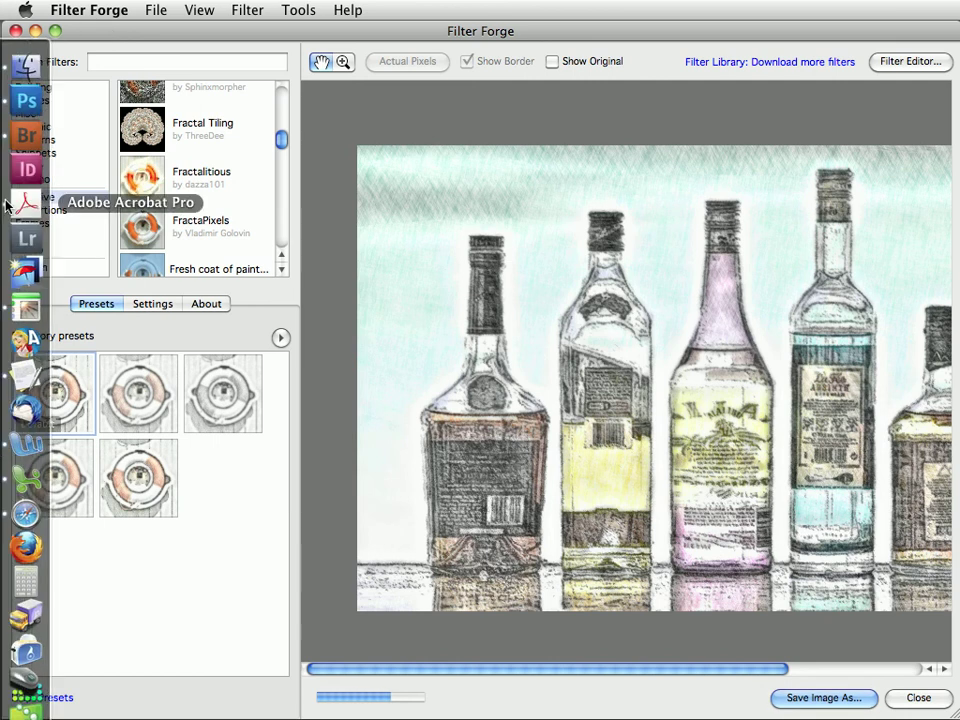
left_click(24, 149)
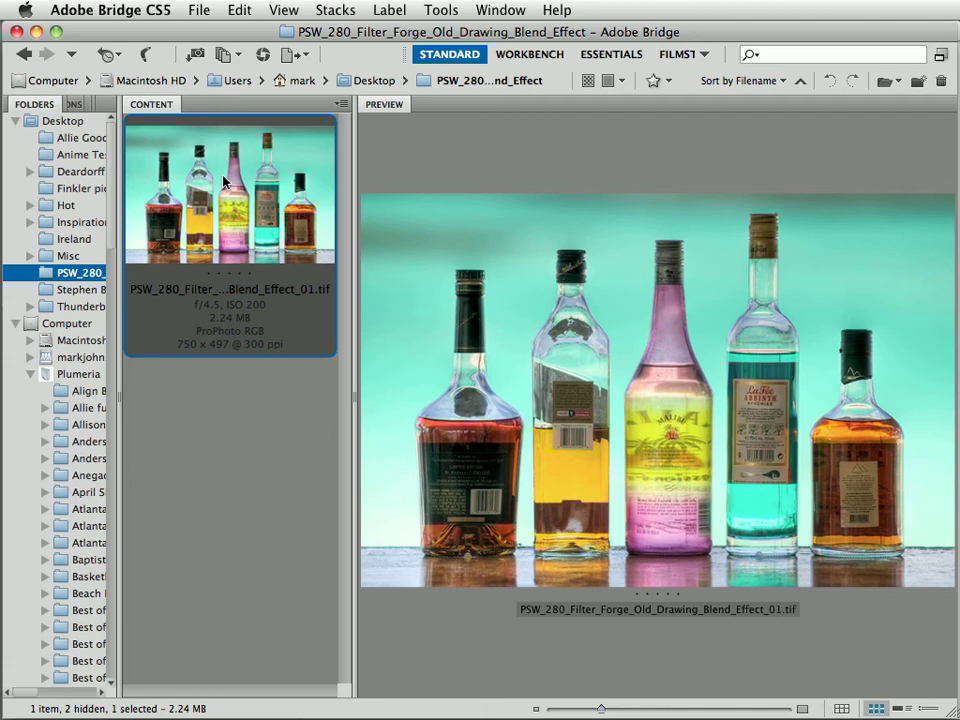
key("super+Tab")
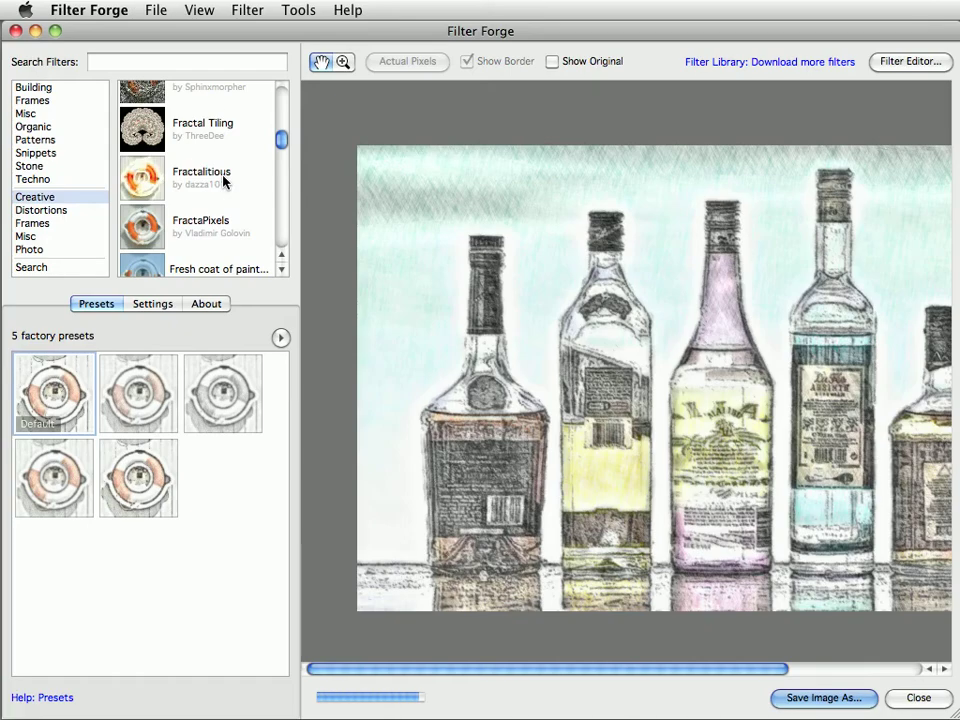
- Load the bottles .tif from the PSW_280 folder as the source image via Open Image
left_click(158, 11)
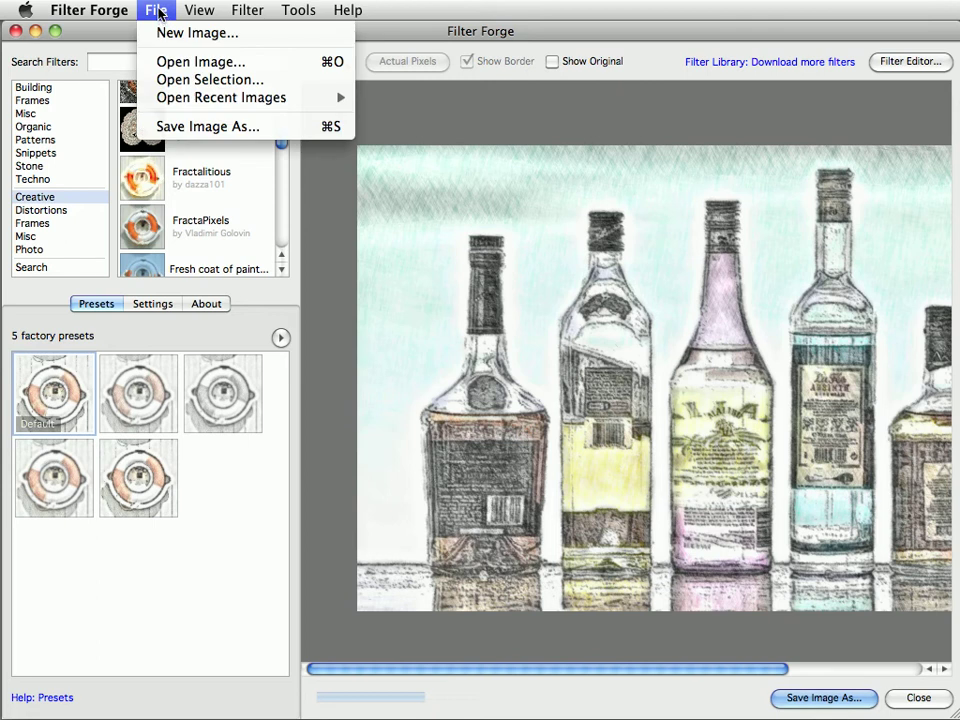
left_click(201, 63)
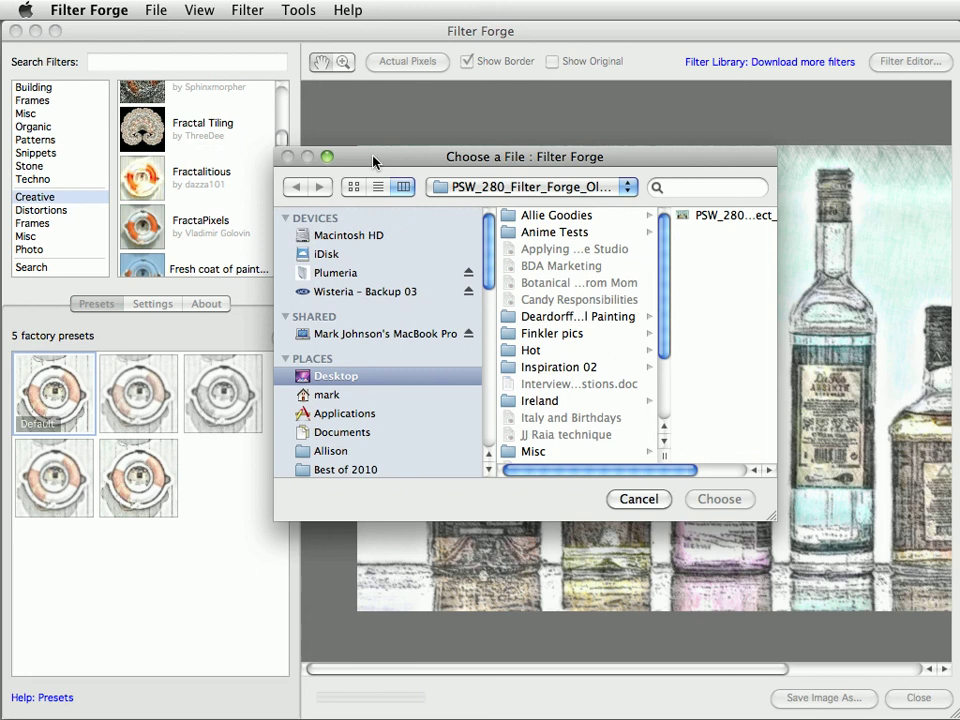
scroll(560, 400, "down", 3)
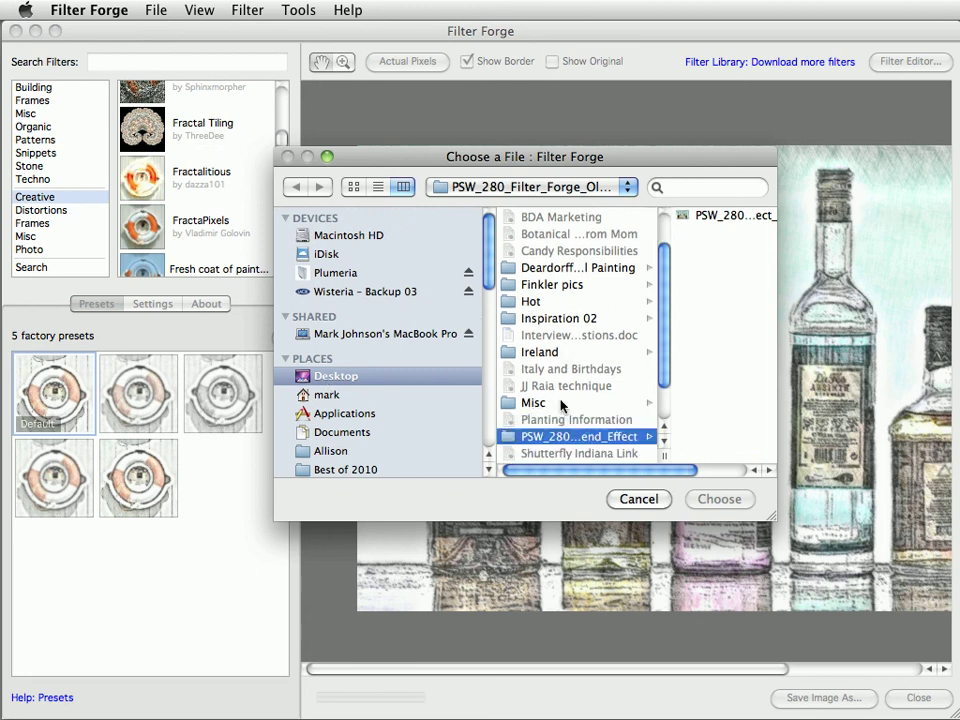
scroll(600, 300, "right", 3)
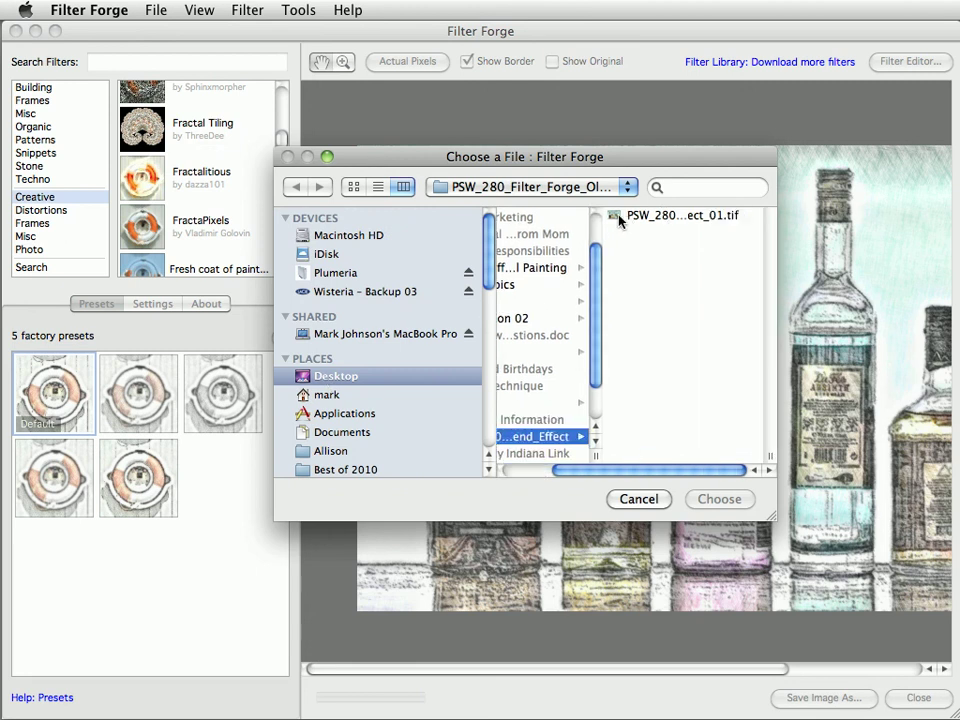
left_click(620, 218)
left_click(718, 499)
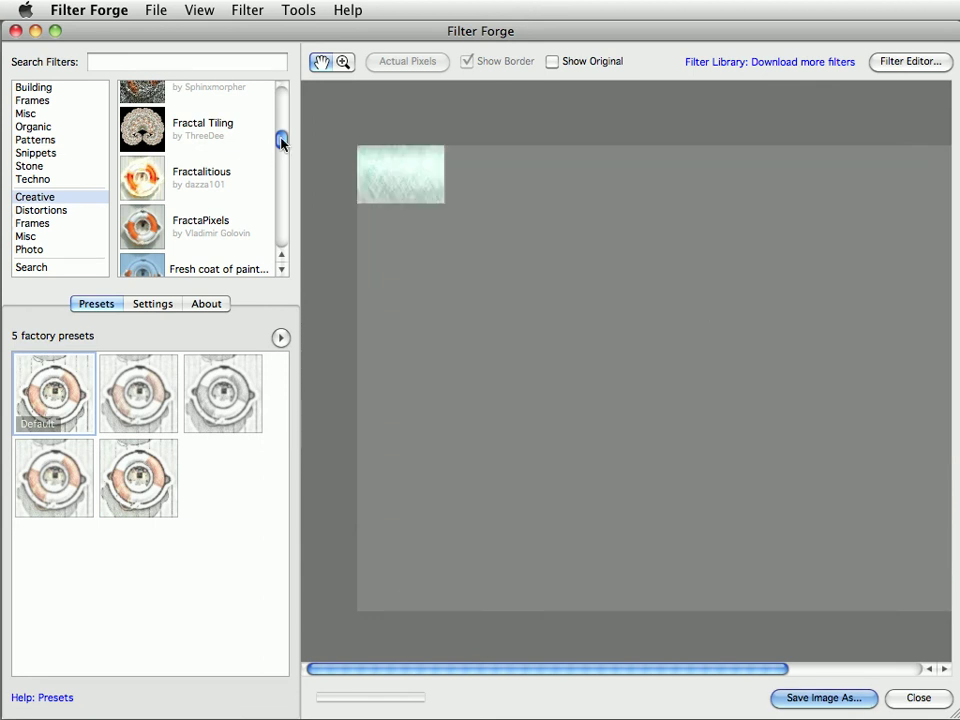
- Apply Old Drawing .03, preview a darker sepia preset, then return to the Default preset
left_click_drag(281, 143, 280, 183)
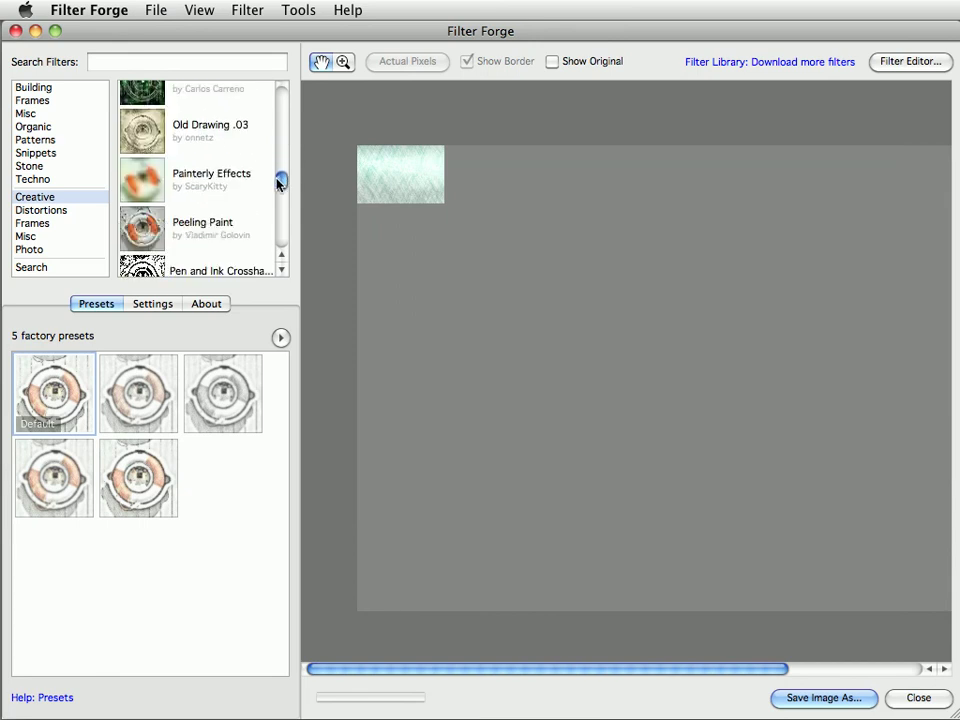
left_click(137, 138)
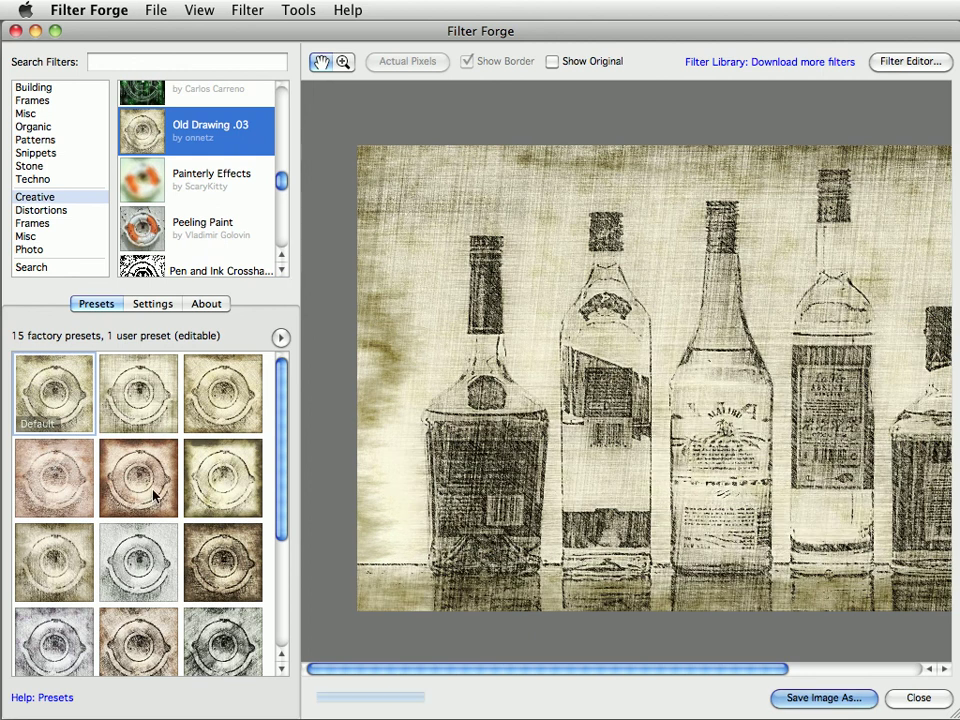
left_click(240, 588)
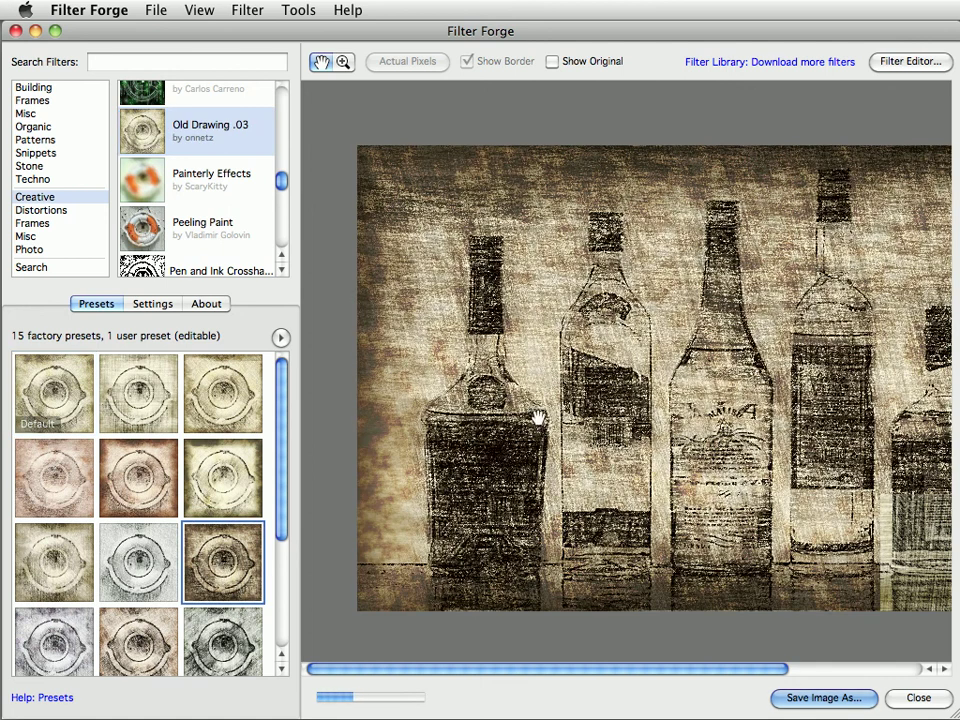
left_click(61, 401)
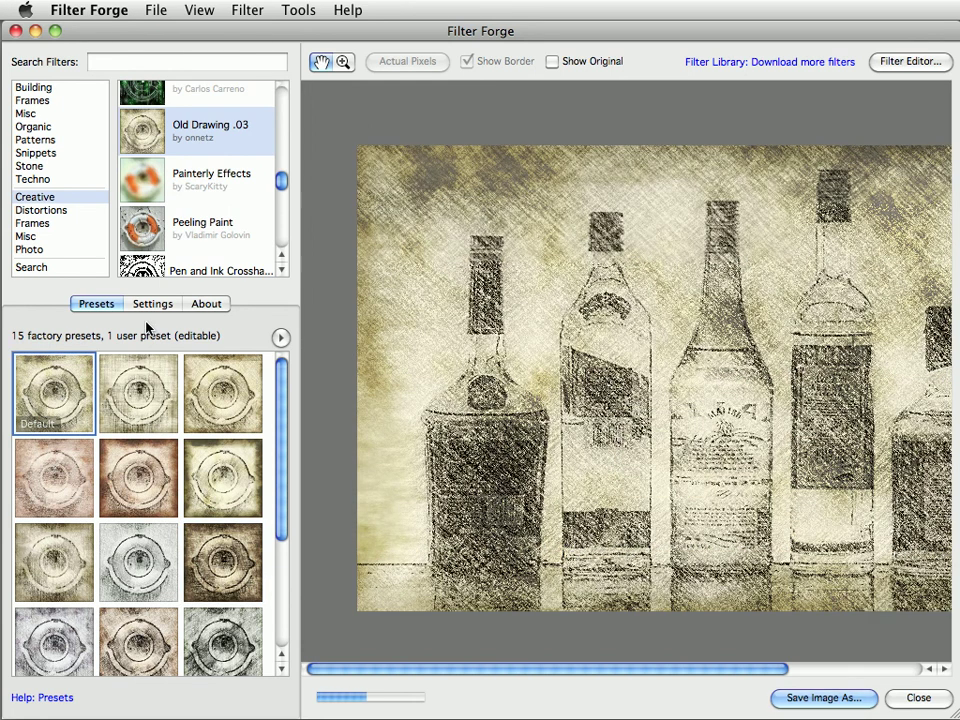
- Review the Old Drawing .03 sliders, such as BlotchSize 87, Lighten 55.00 and Size 497 pixels
left_click(157, 305)
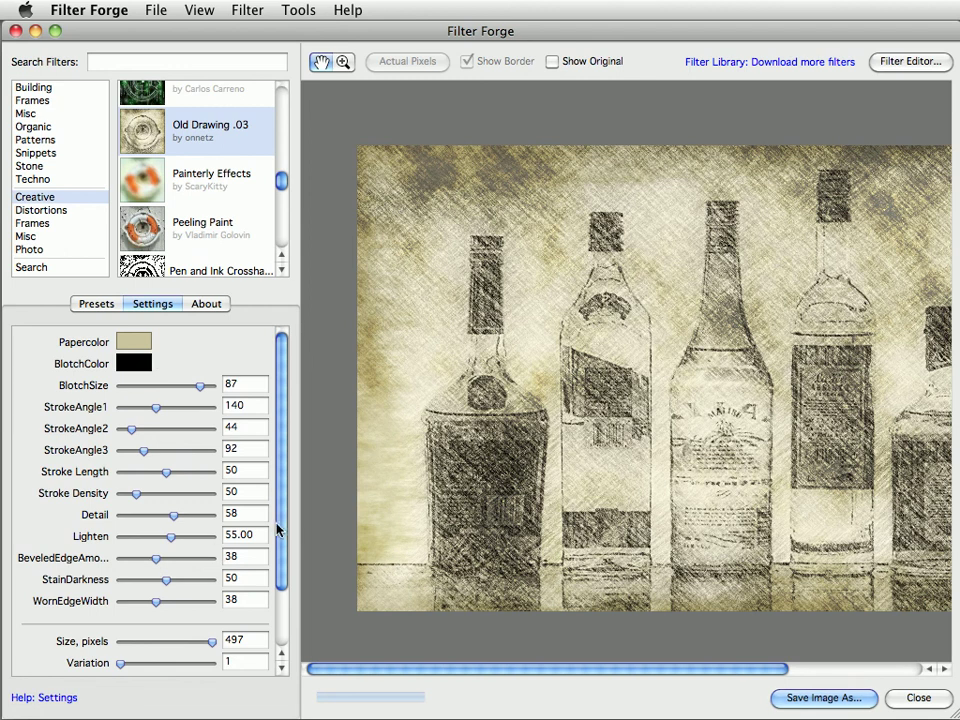
scroll(279, 529, "down", 1)
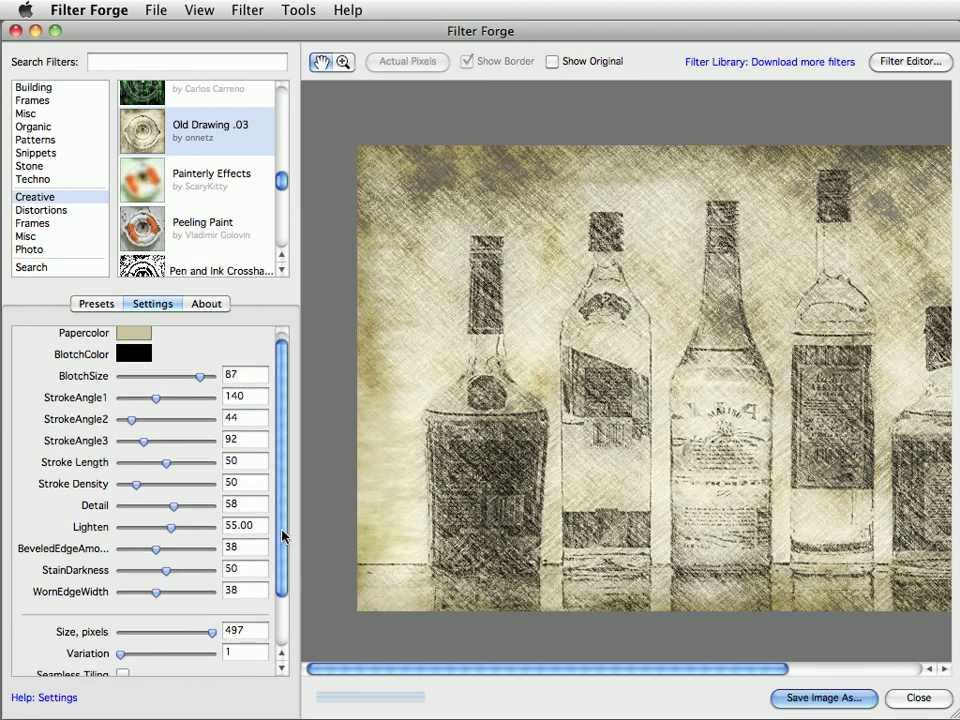
left_click_drag(282, 537, 280, 583)
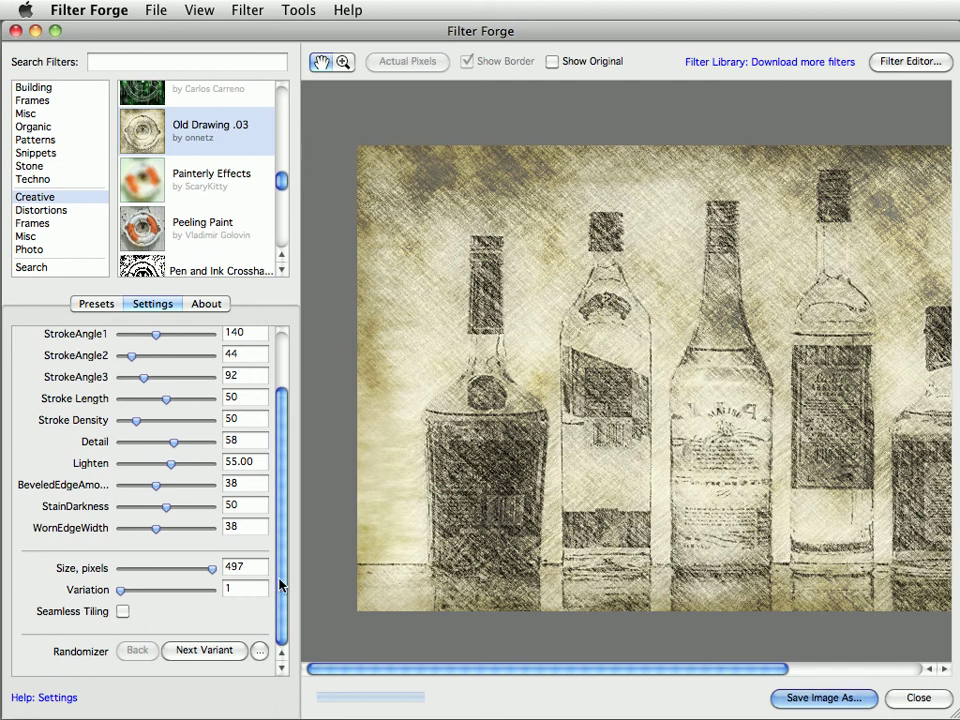
left_click_drag(280, 585, 273, 482)
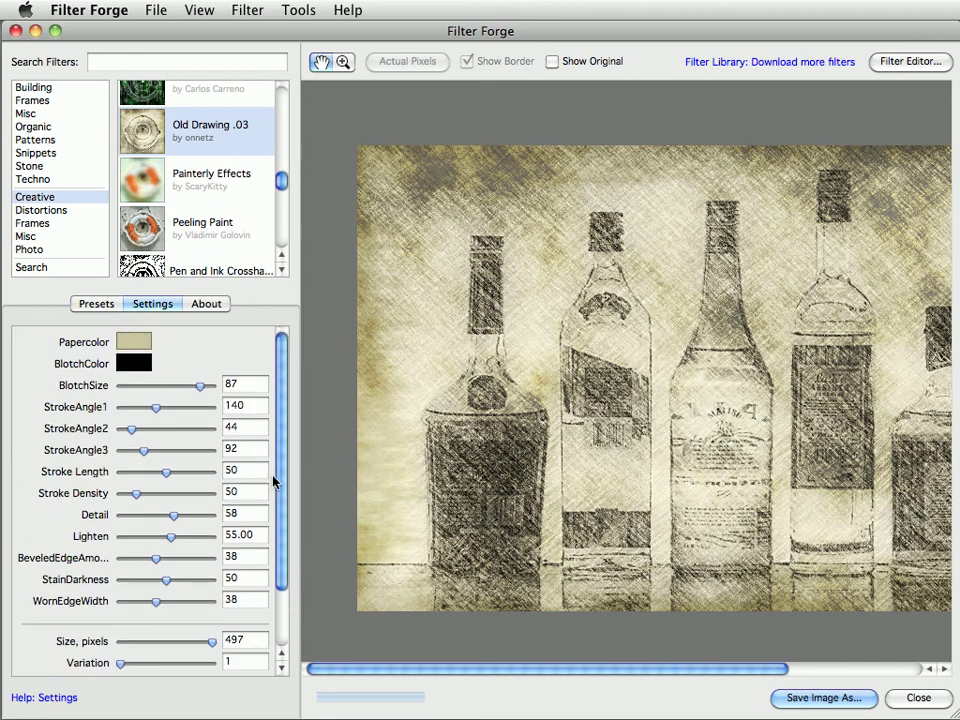
- Name the file Bottles Old Drawing.tif, in the PSW_280 folder, with TIFF format
left_click(804, 700)
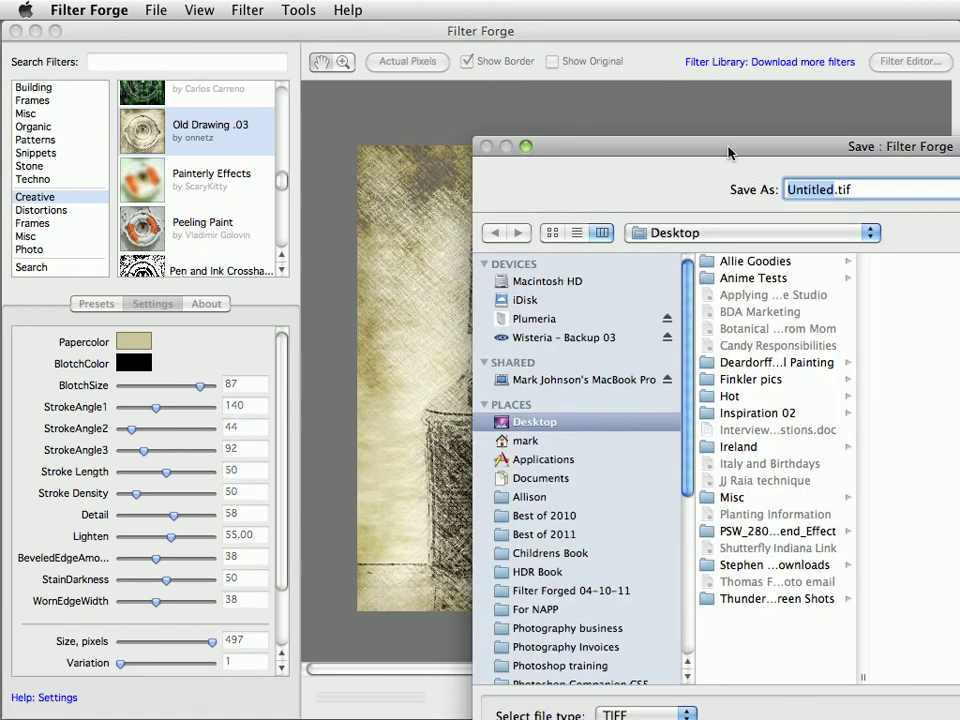
left_click_drag(730, 152, 320, 56)
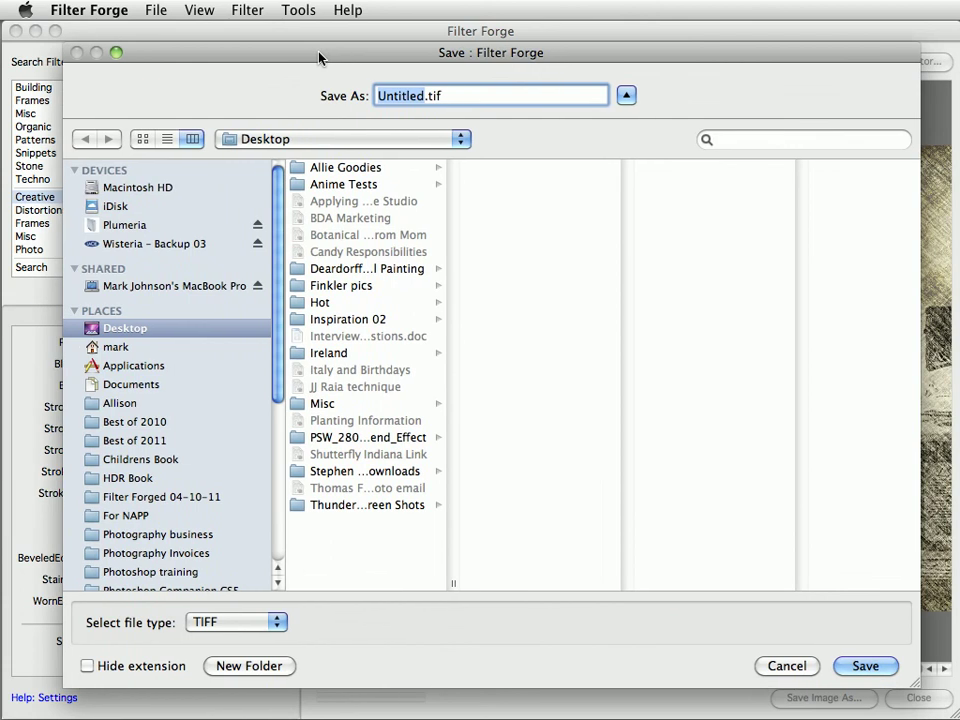
type("Bottles o")
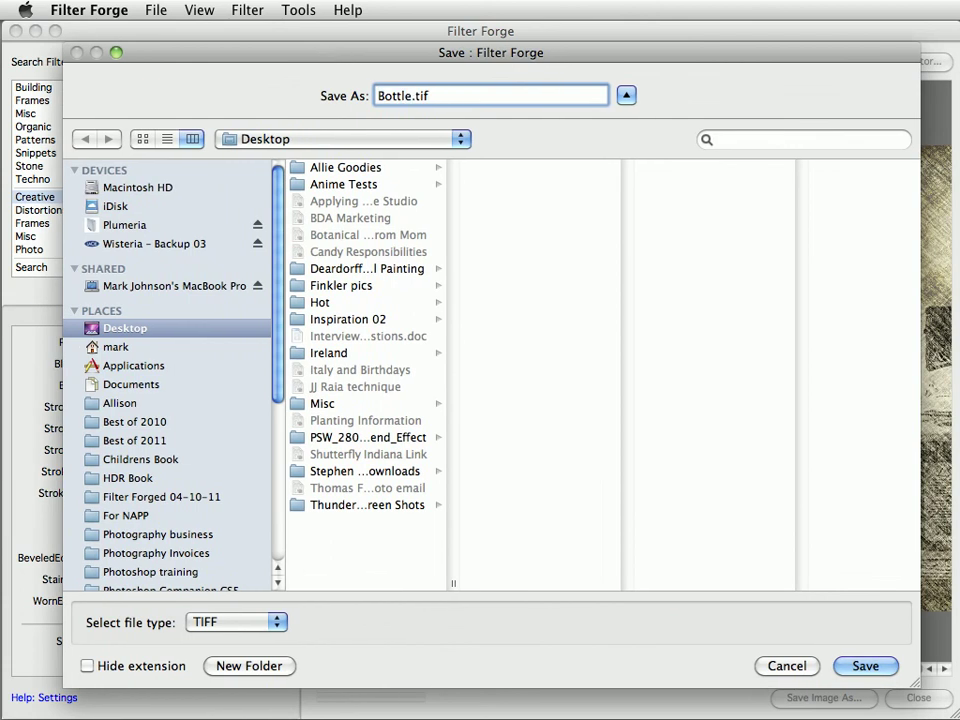
key("BackSpace")
left_click_drag(322, 53, 308, 72)
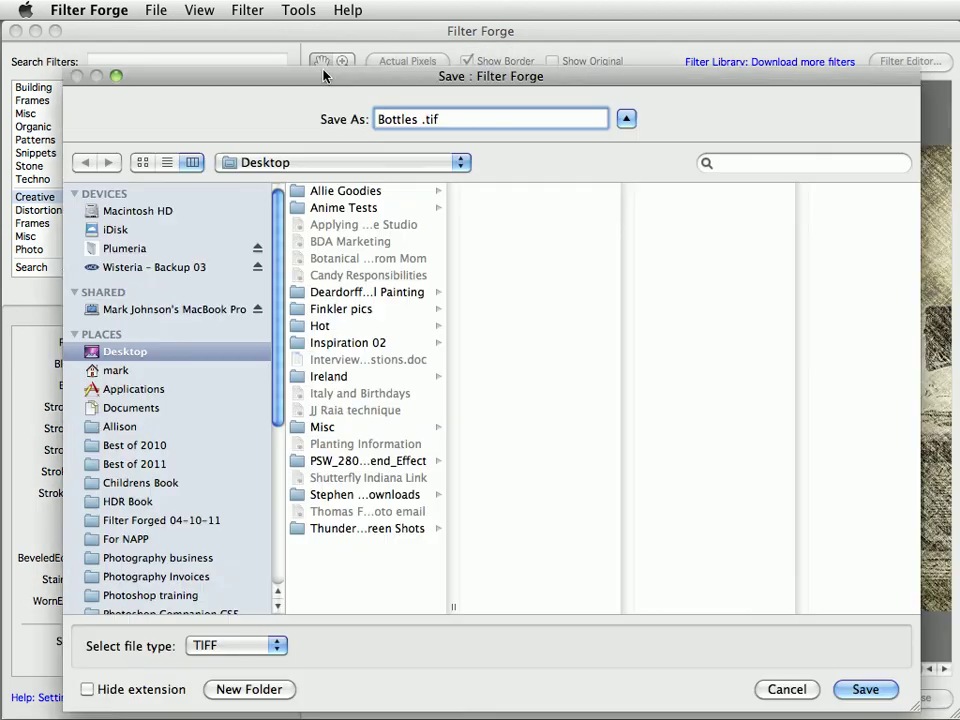
type("Old Drawi")
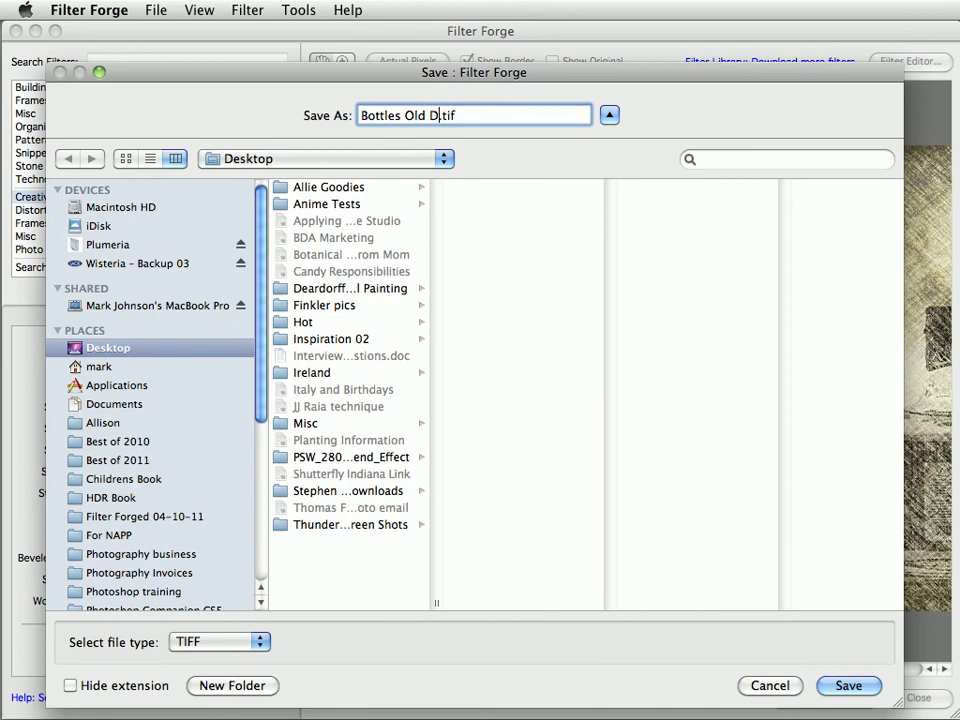
type("ng")
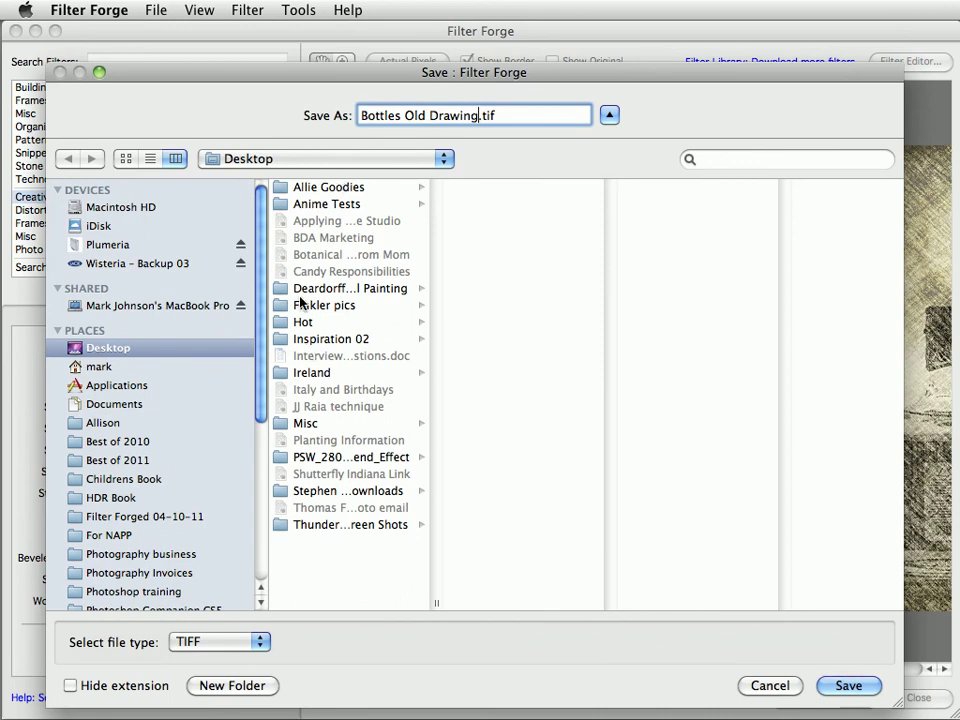
left_click(320, 457)
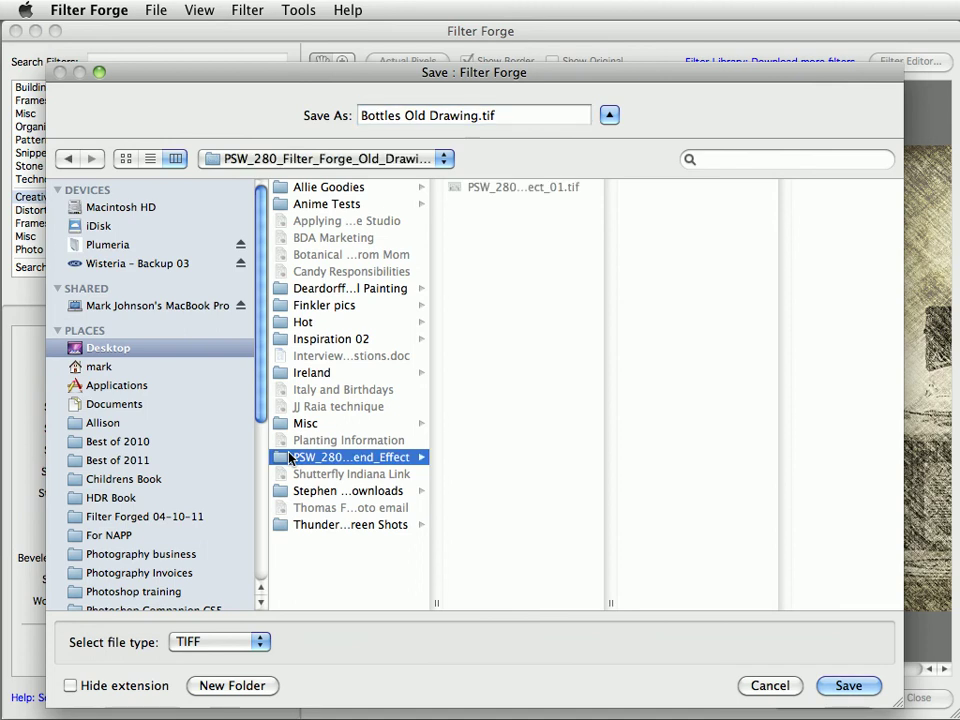
left_click(222, 641)
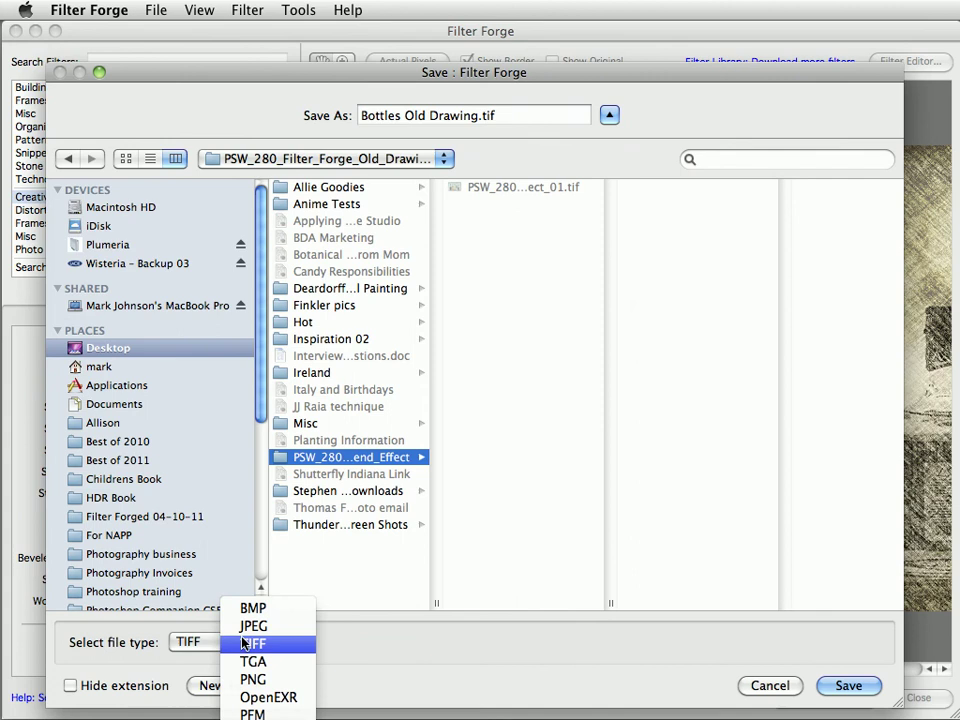
left_click(240, 643)
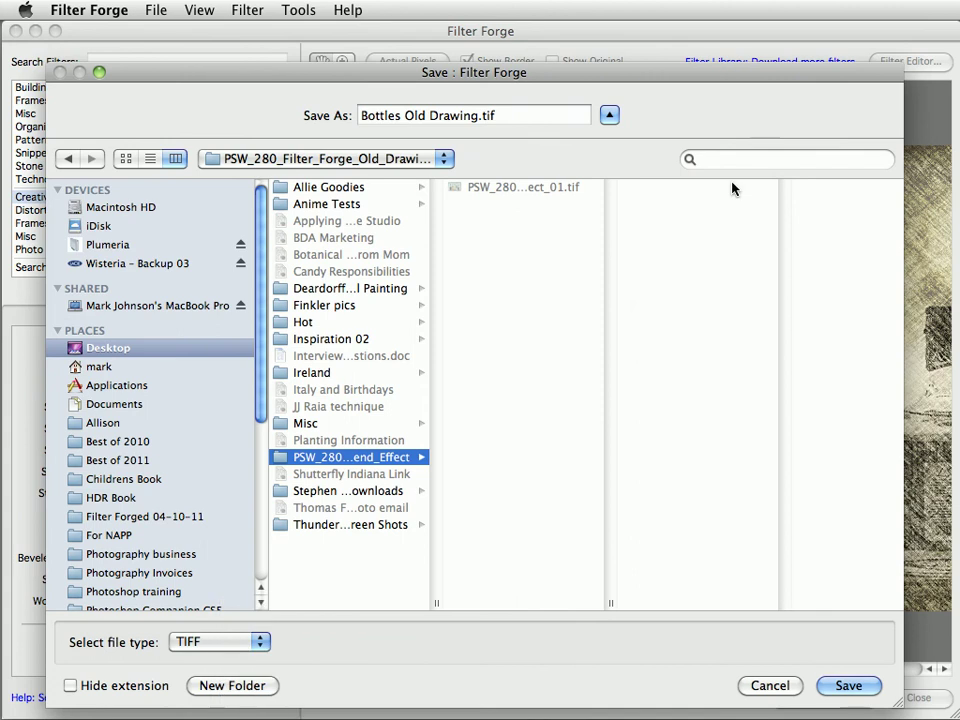
left_click_drag(744, 84, 740, 61)
- Save the TIFF with 16 bit depth and no compression
left_click(841, 664)
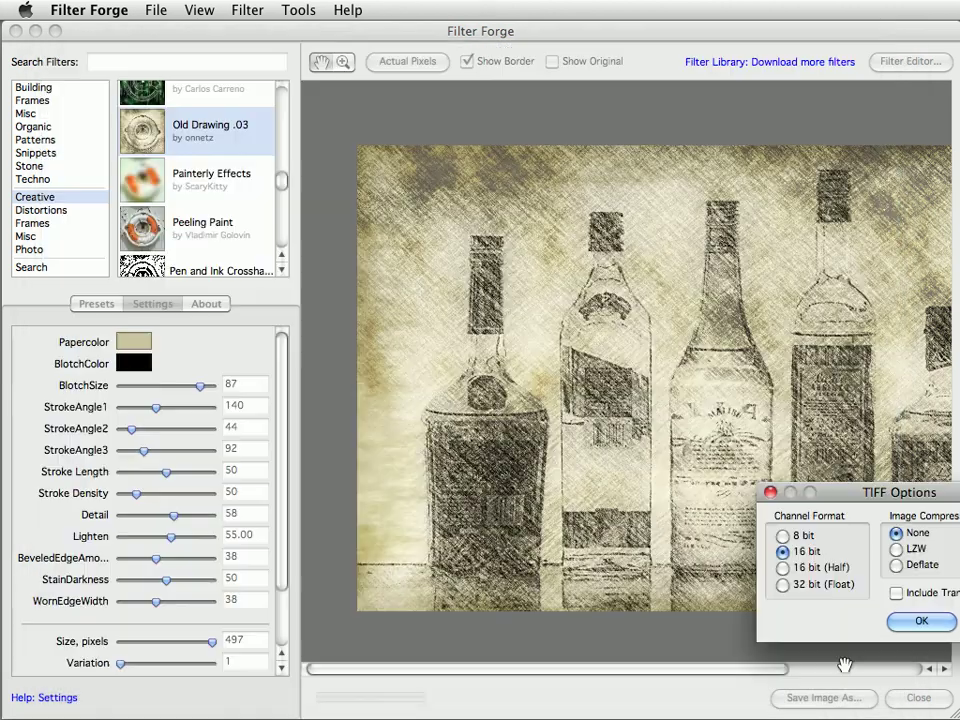
left_click_drag(842, 489, 456, 202)
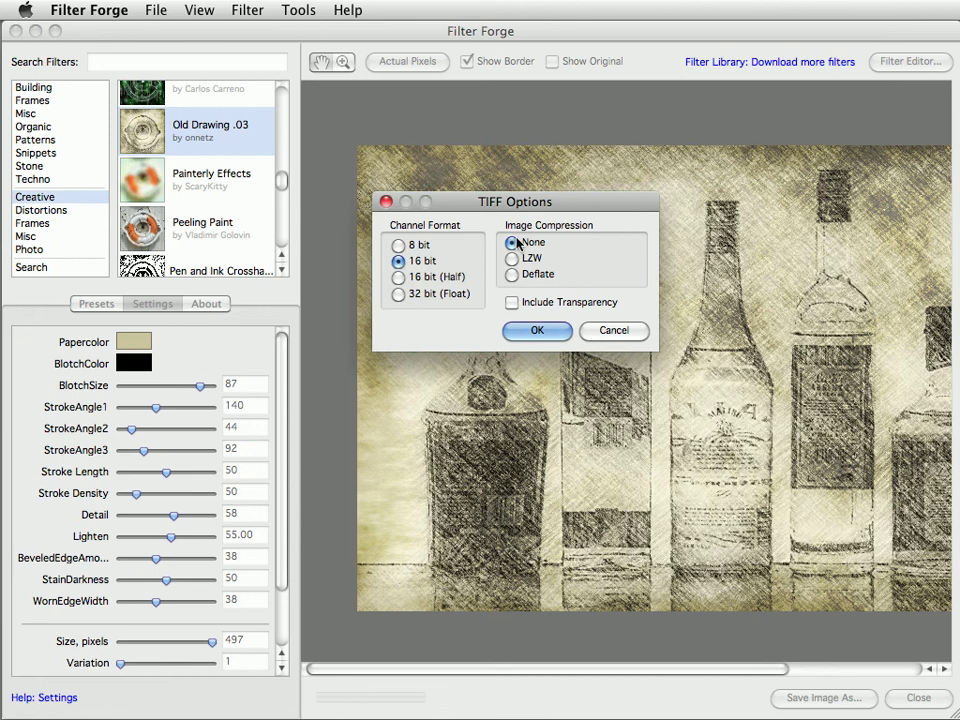
left_click(535, 330)
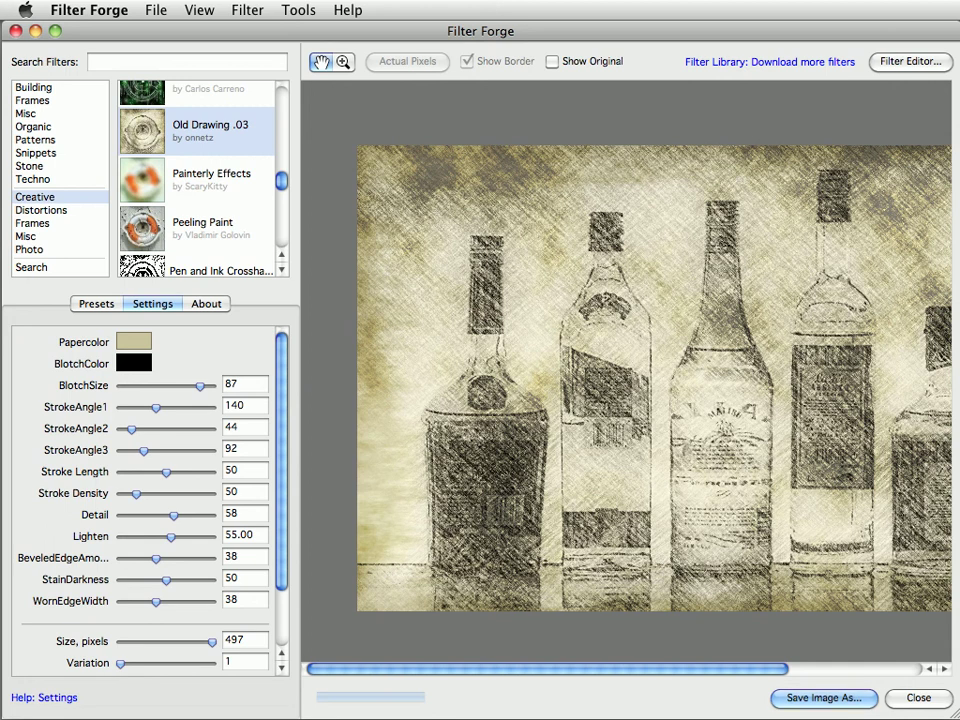
- In Adobe Bridge, select Bottles Old Drawing.tif and compare its preview with the colour photo
key("super+q")
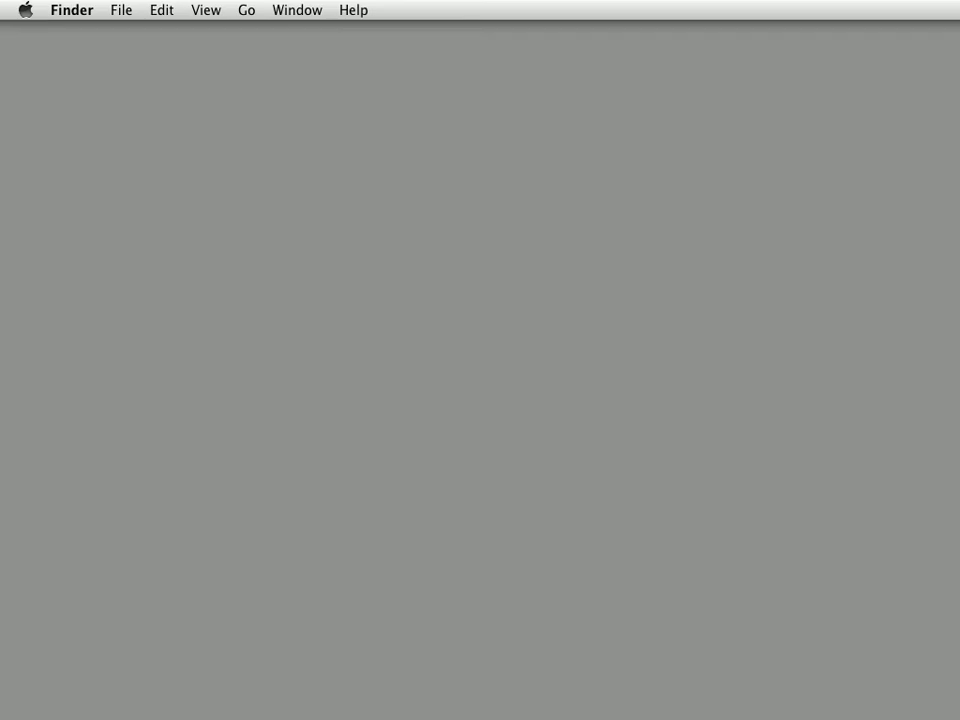
left_click(21, 135)
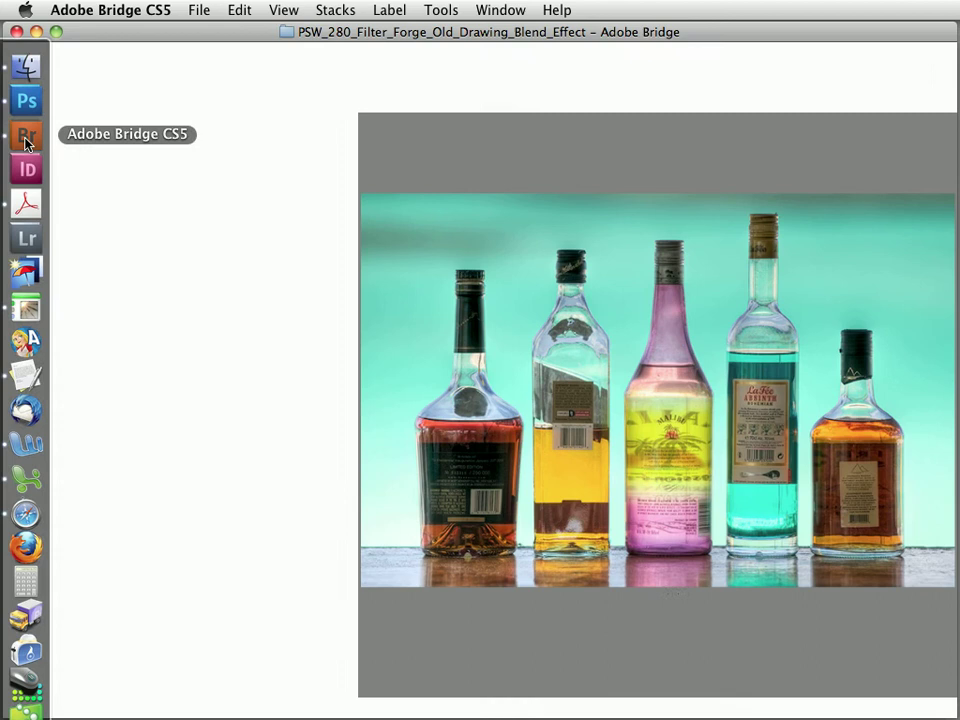
left_click(191, 163)
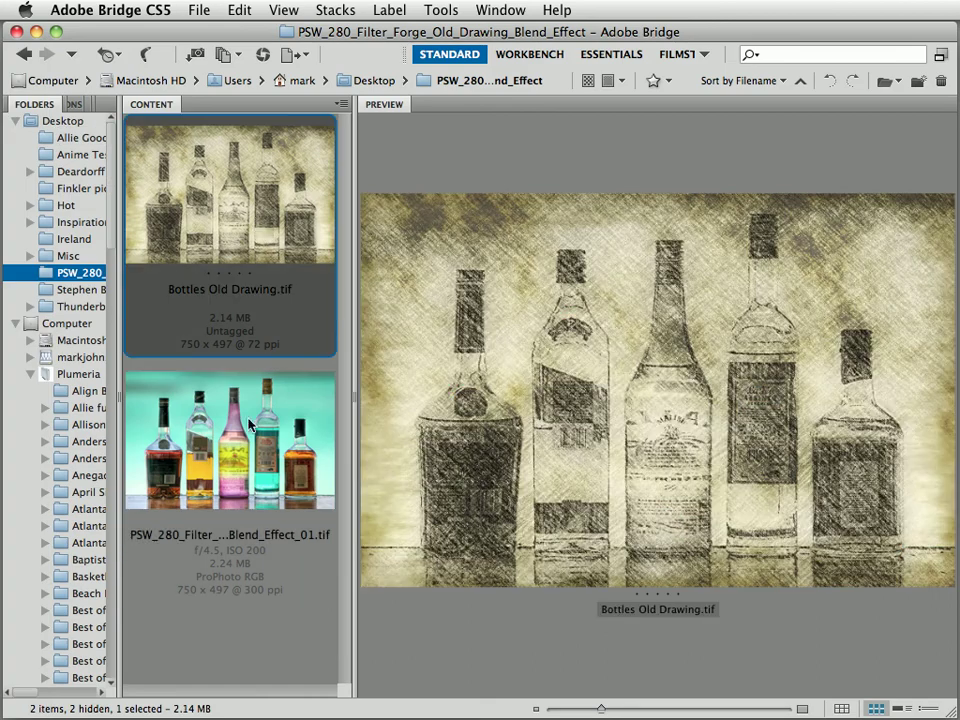
key("Down")
key("Up")
key("Down")
key("Up")
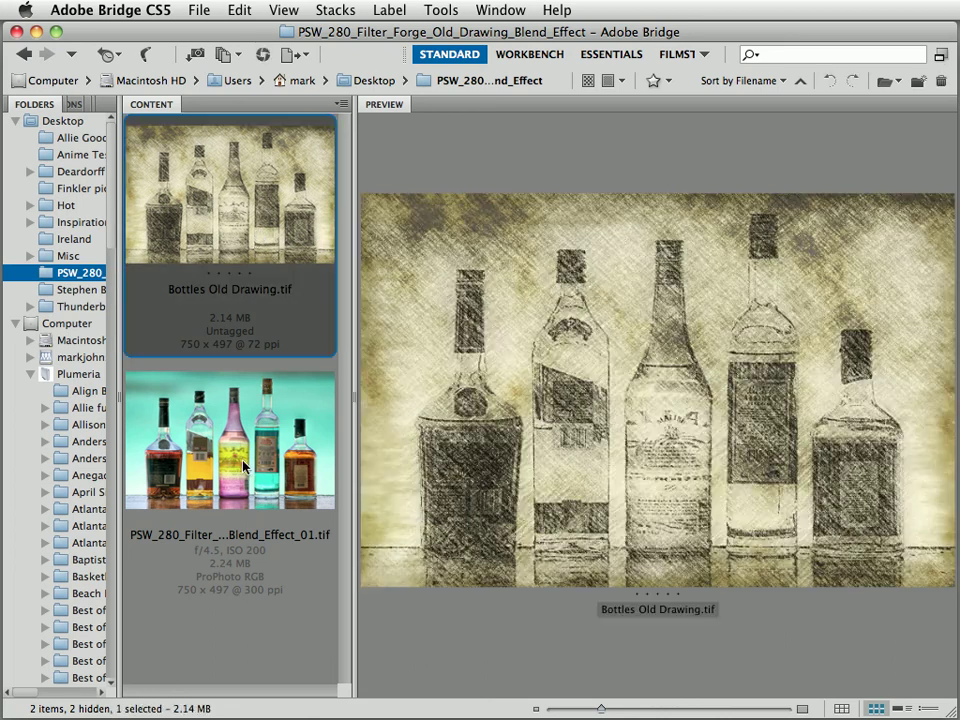
- Add the colour photo to the selection and load both files into Photoshop as layers
left_click(243, 465, "shift")
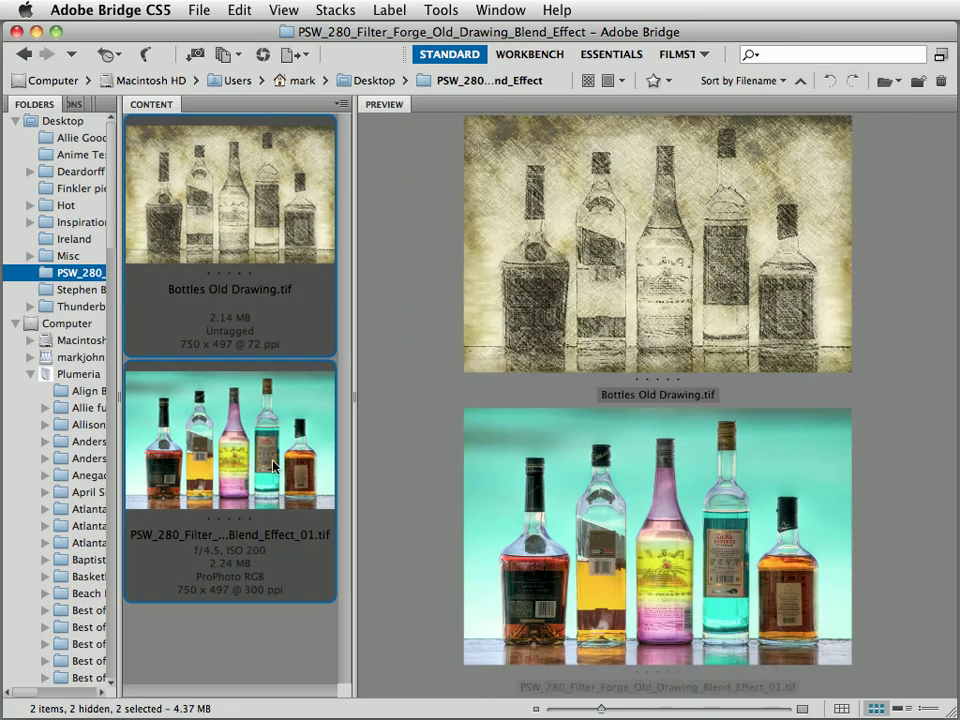
left_click(437, 14)
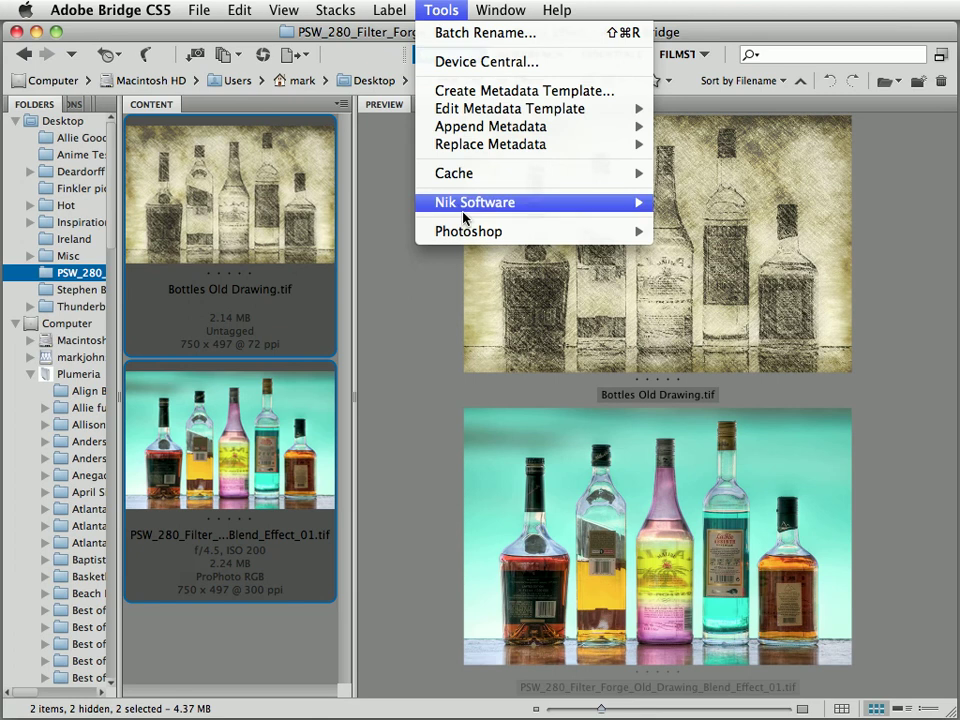
mouse_move(467, 226)
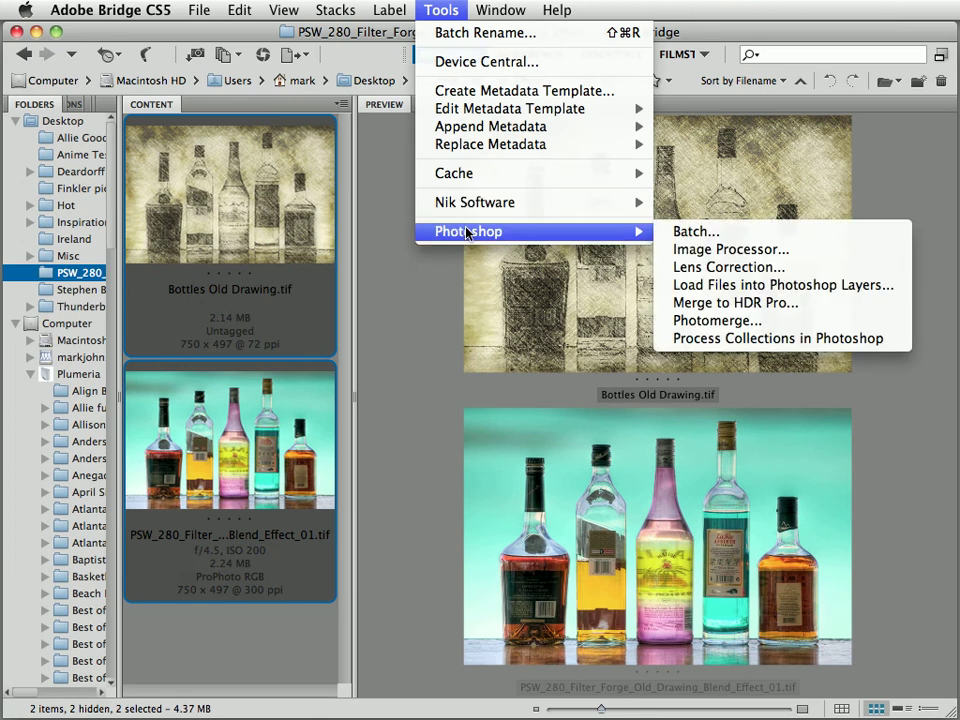
left_click(714, 288)
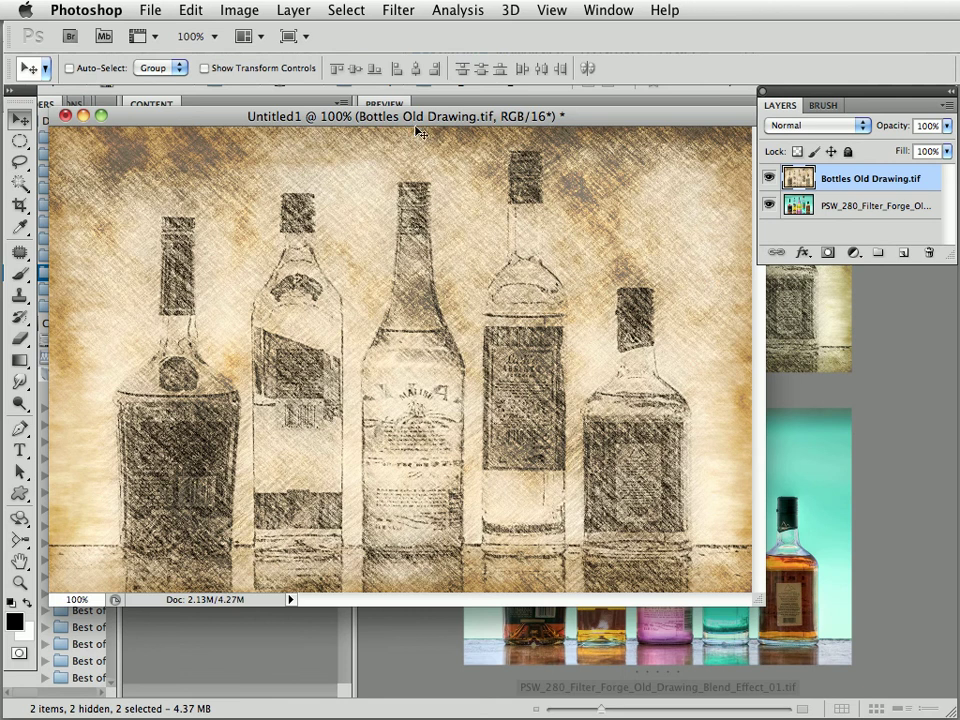
- Reposition the Untitled1 document window slightly up and to the left
left_click_drag(406, 121, 398, 106)
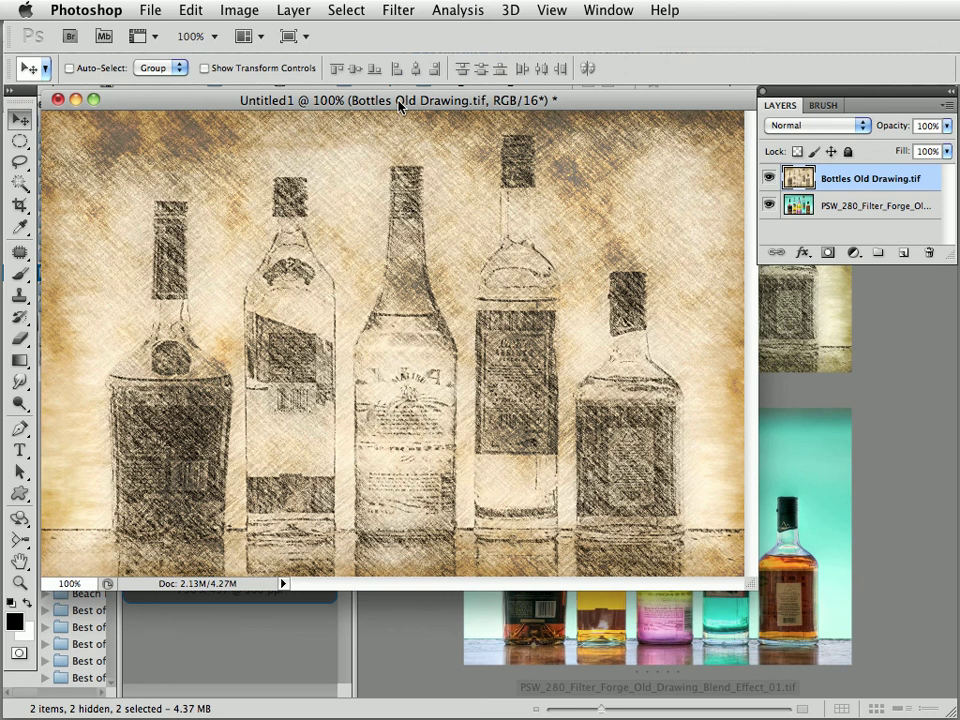
left_click_drag(398, 100, 398, 101)
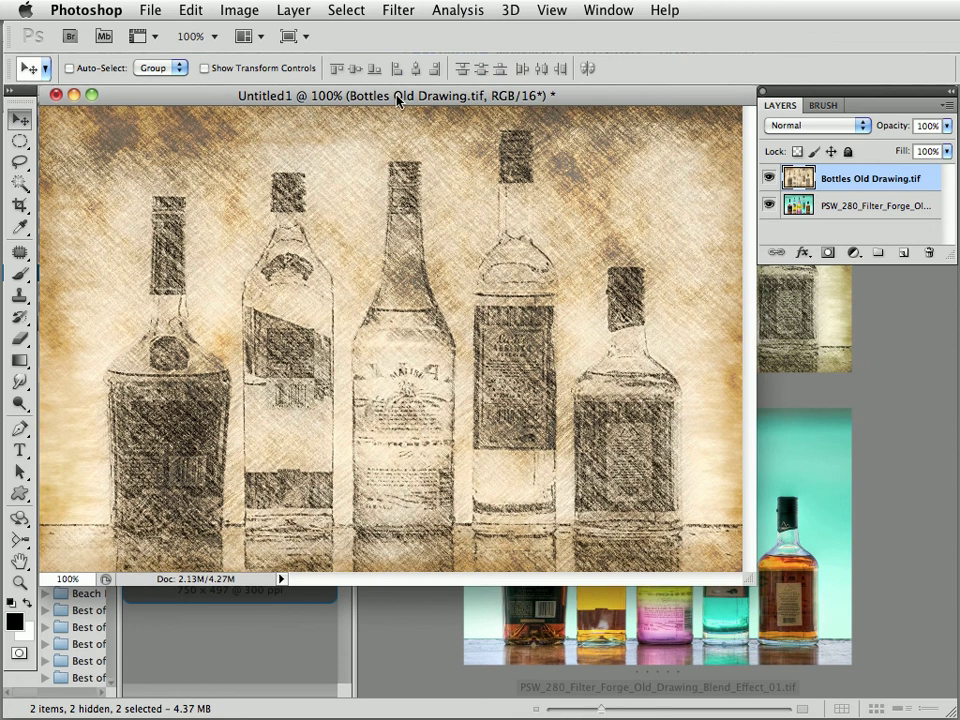
left_click(196, 14)
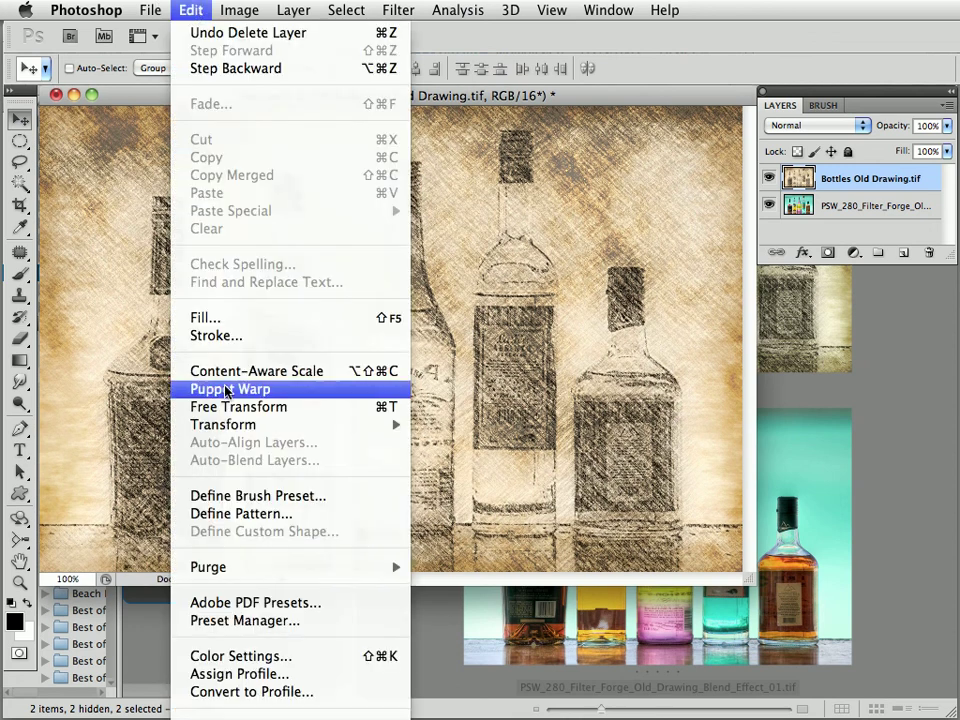
left_click(277, 673)
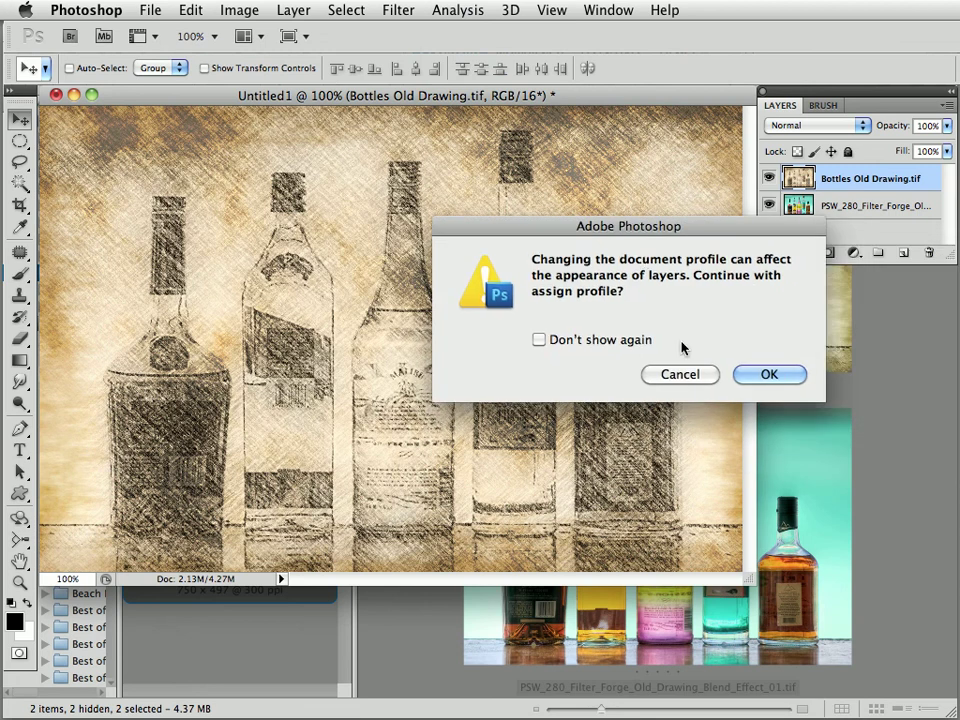
left_click(772, 378)
left_click_drag(778, 489, 459, 316)
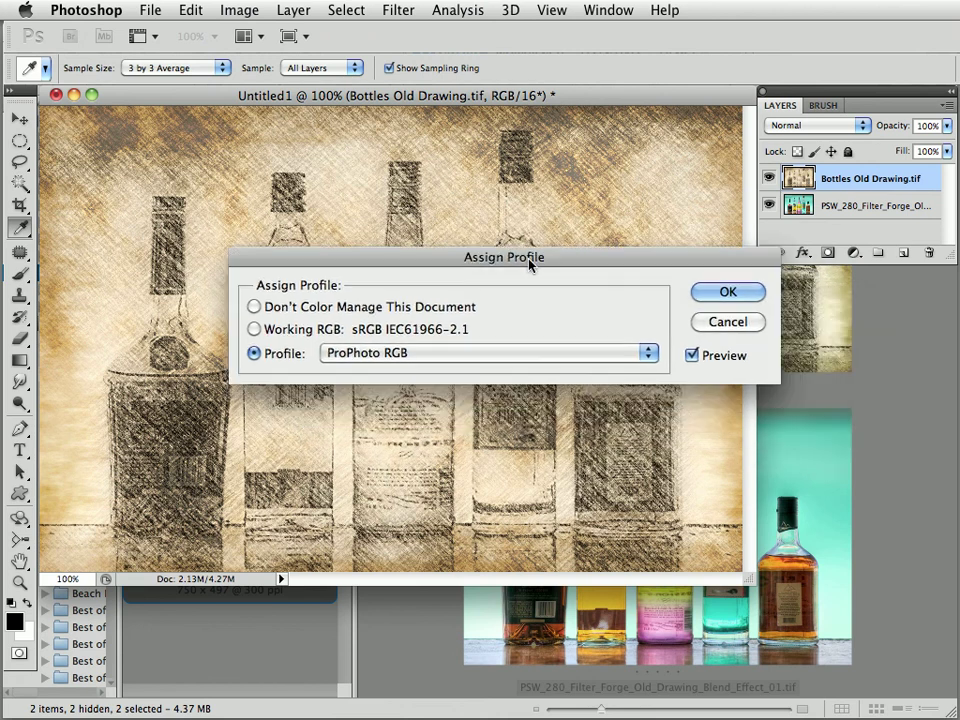
left_click_drag(530, 263, 463, 236)
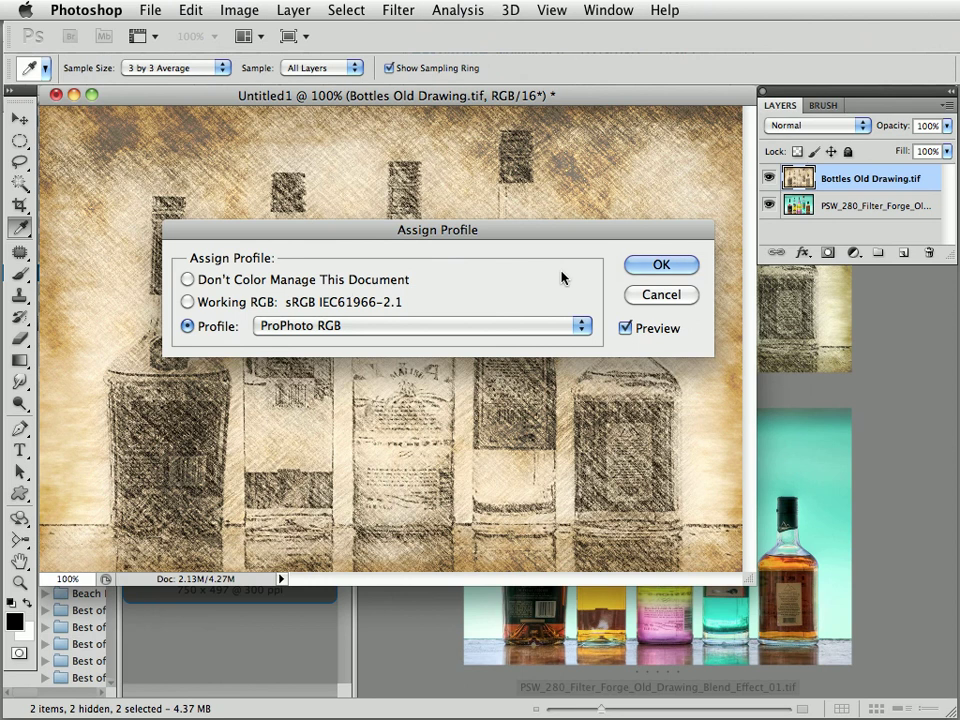
left_click(673, 295)
key("v")
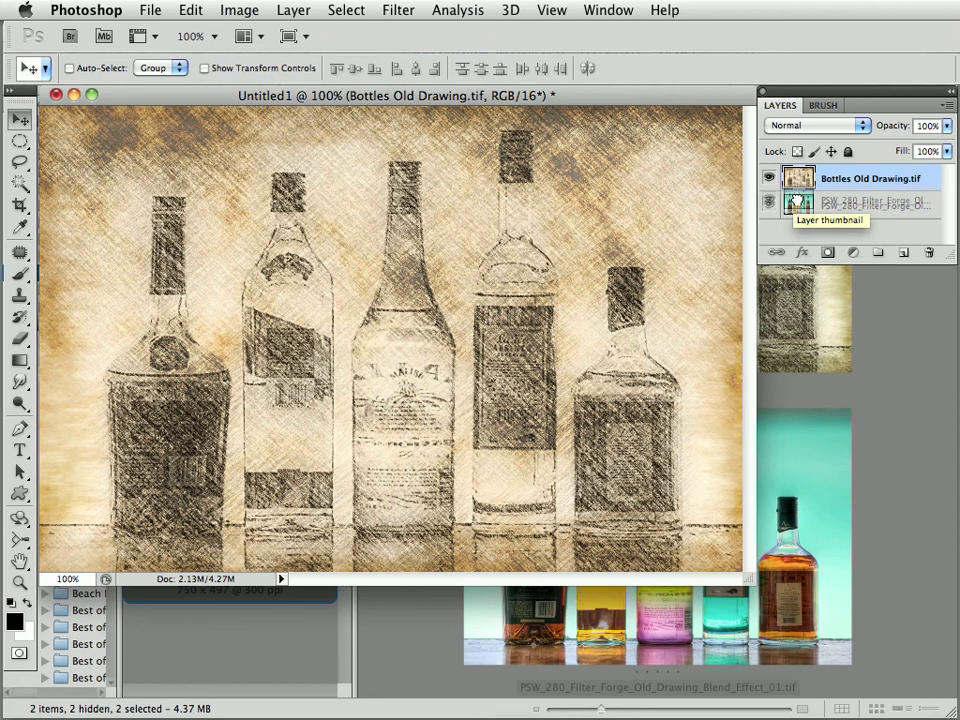
- Move the colour photo layer above the sketch layer and hide Adobe Bridge
left_click_drag(798, 212, 805, 182)
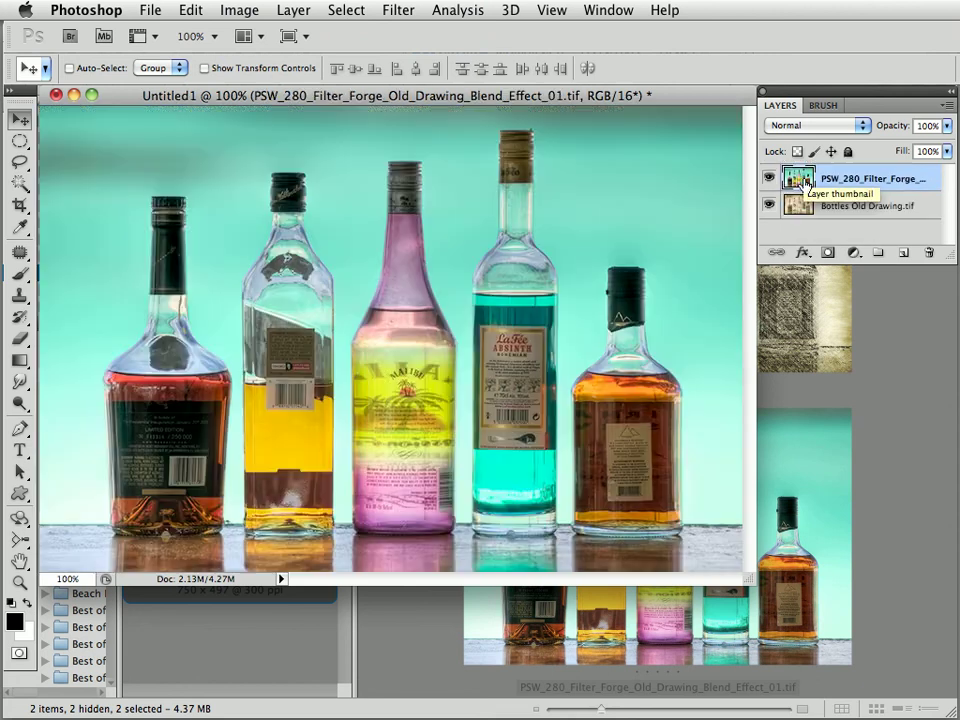
left_click(855, 407)
key("super+h")
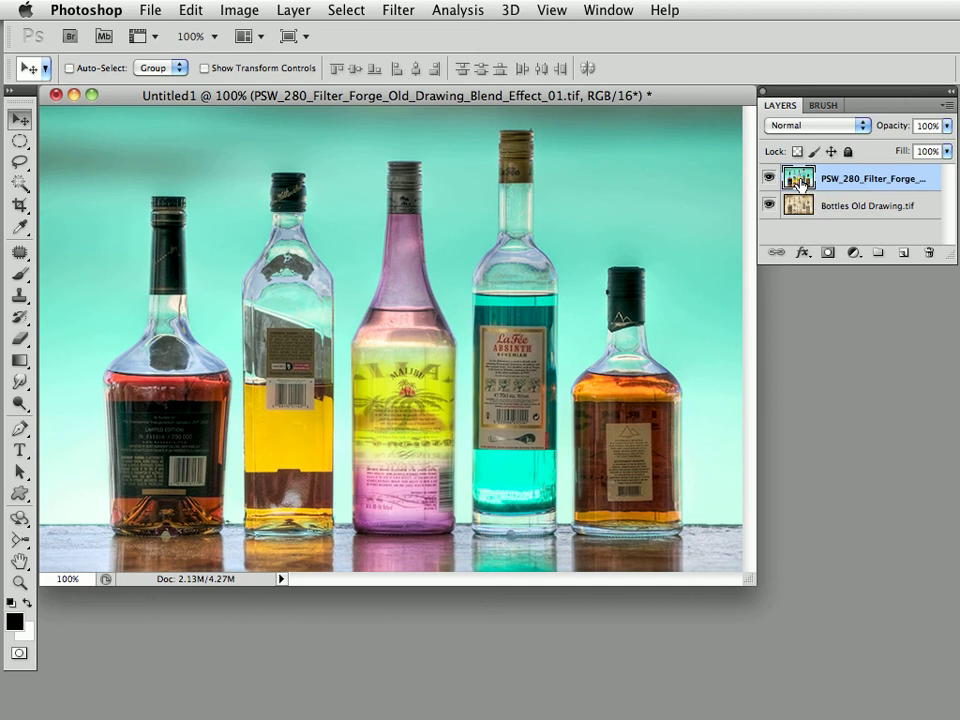
- Give the colour layer a black layer mask, briefly disabling it to check the colour beneath
left_click(827, 257, "alt")
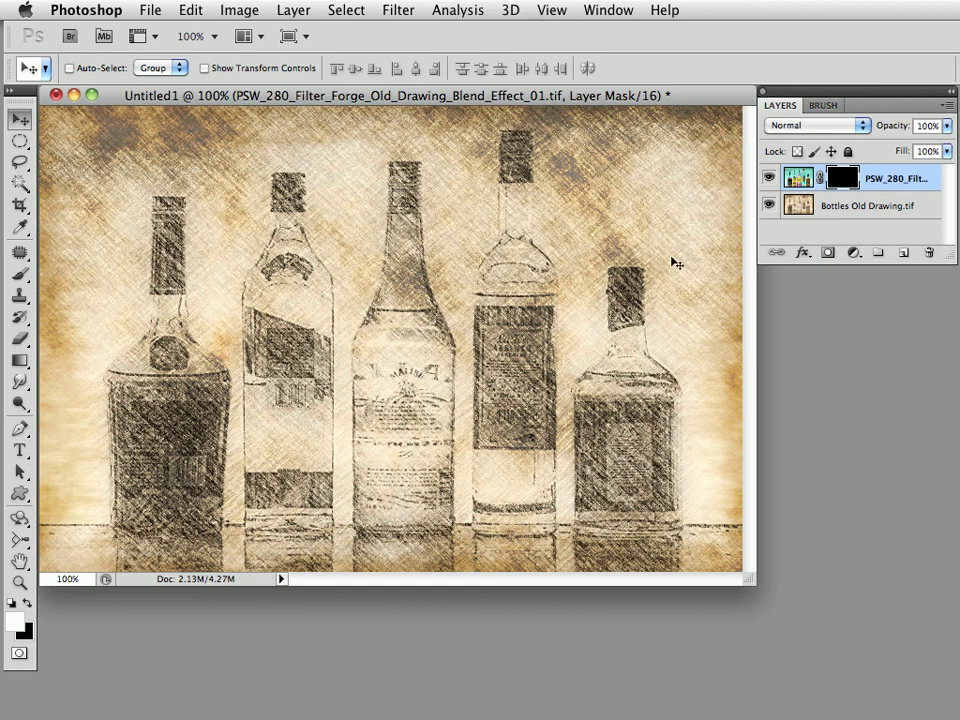
left_click(848, 180, "shift")
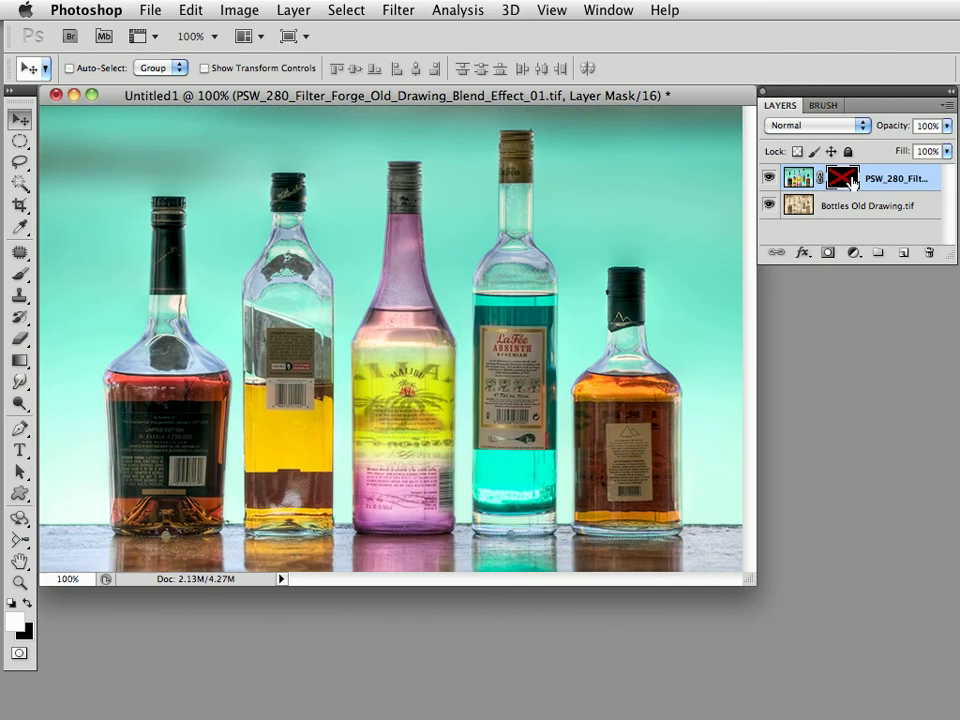
left_click(833, 180, "shift")
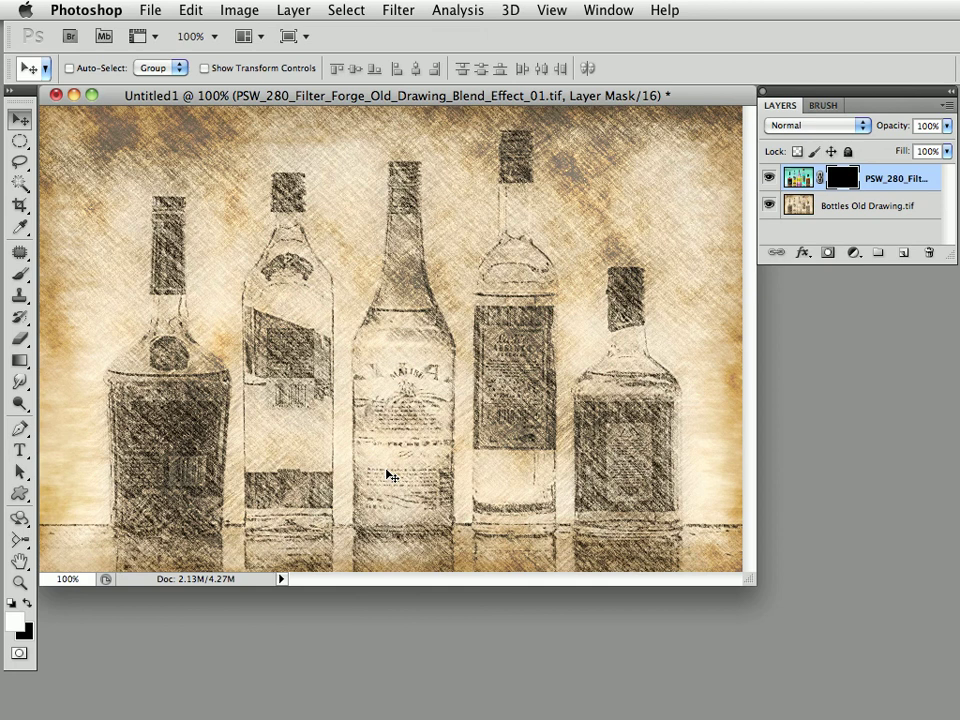
- Select the Brush tool with the 36 px Chalk brush preset
left_click(22, 273)
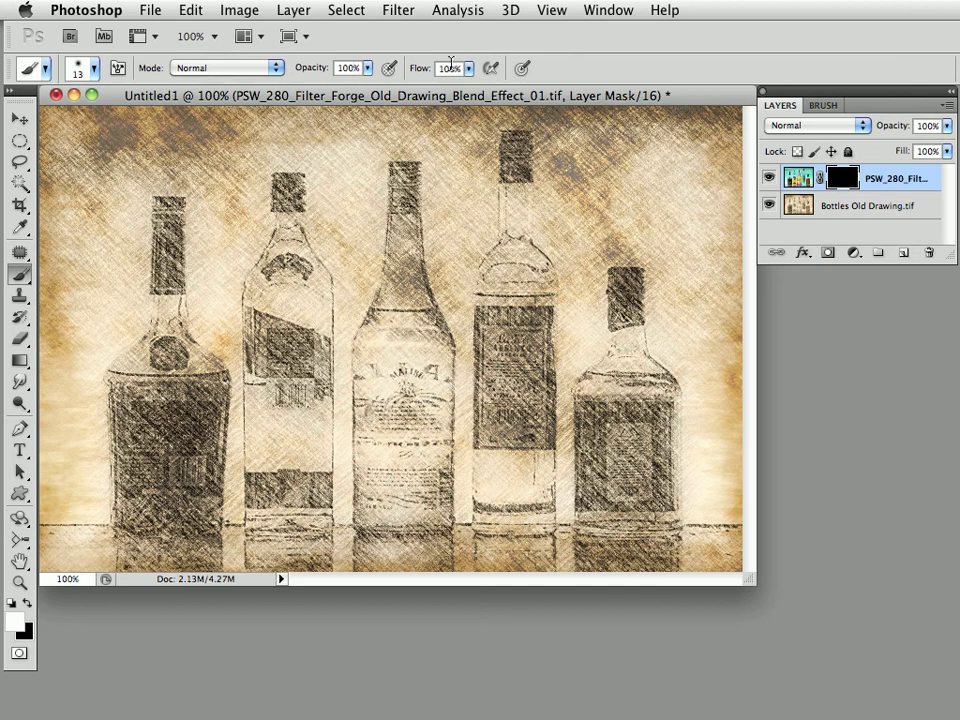
left_click(94, 70)
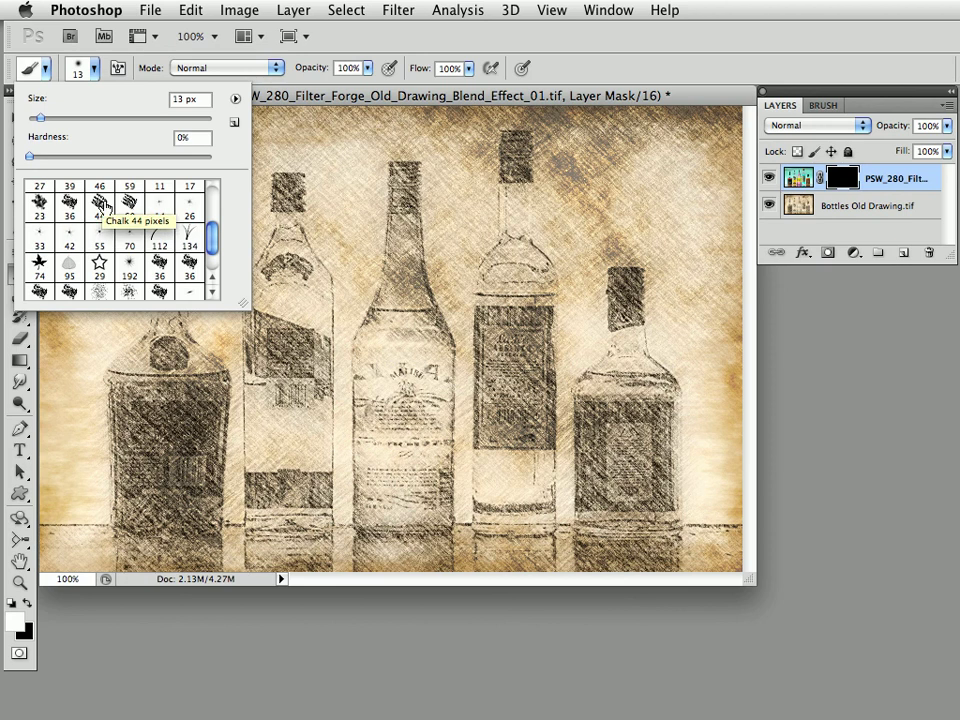
left_click(68, 206)
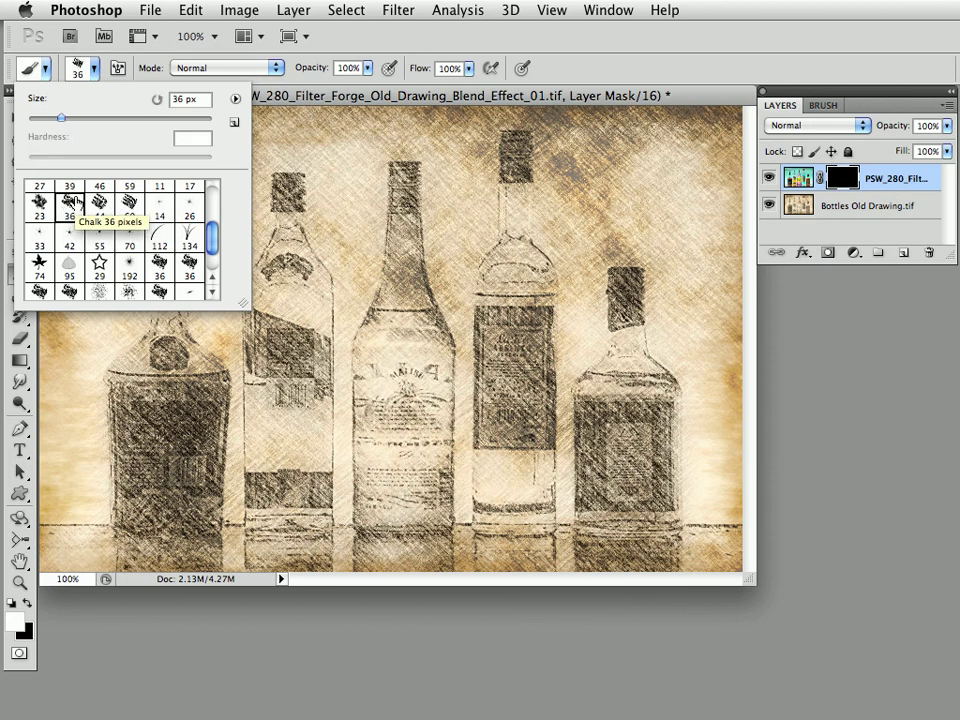
left_click(95, 69)
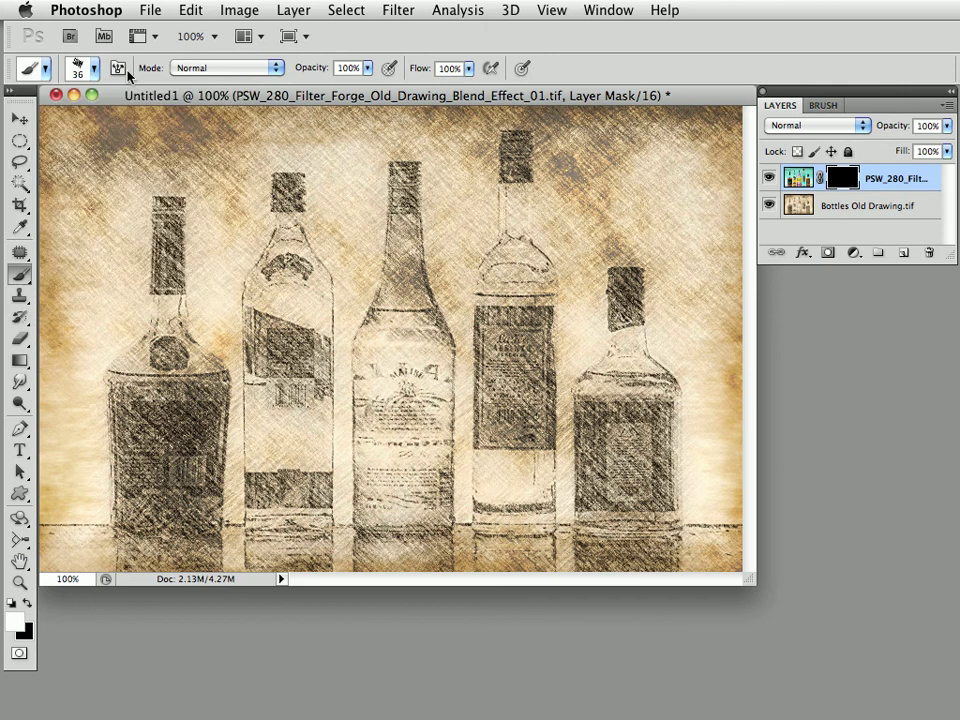
- Enable Shape Dynamics with 62% size and 10% angle jitter, plus 41% Scattering on both axes
left_click(823, 110)
left_click_drag(825, 92, 706, 98)
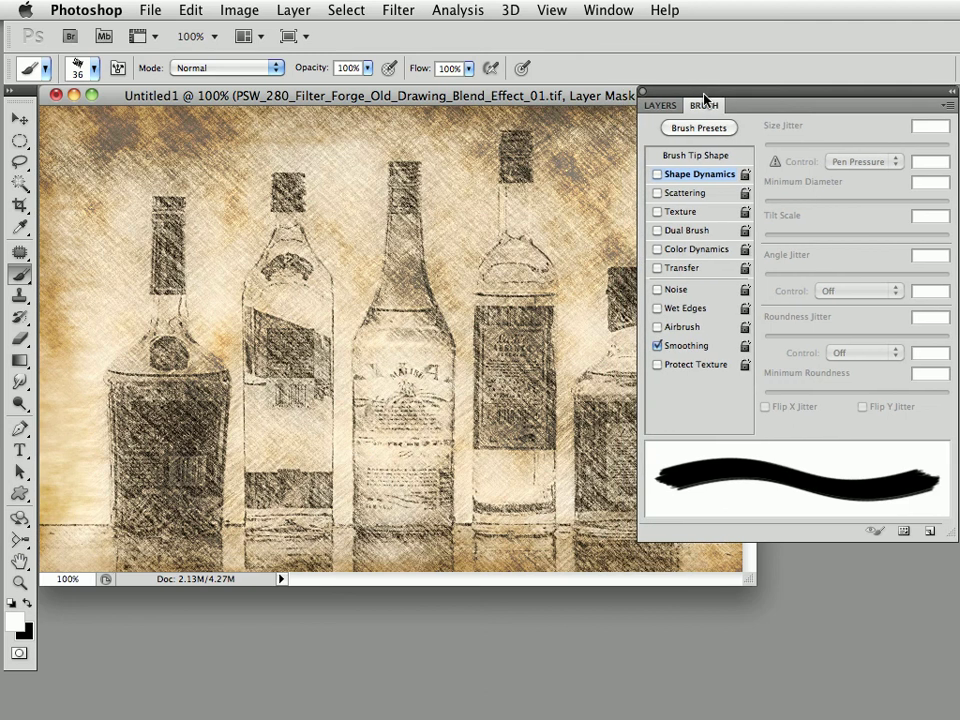
left_click(657, 175)
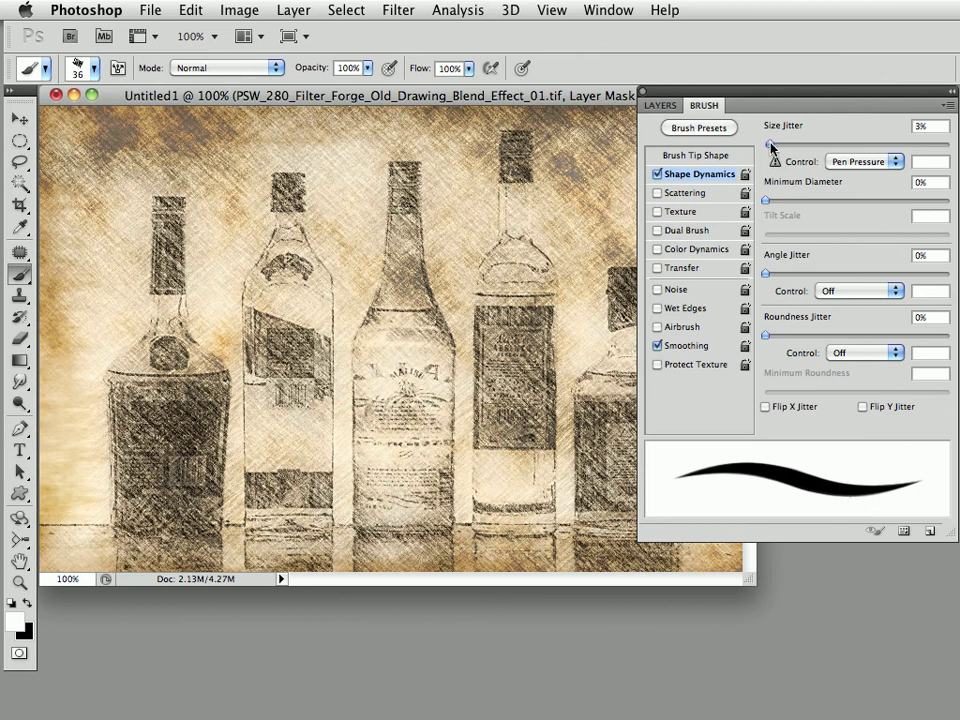
mouse_move(766, 144)
left_mouse_down()
mouse_move(942, 150)
mouse_move(879, 147)
left_mouse_up()
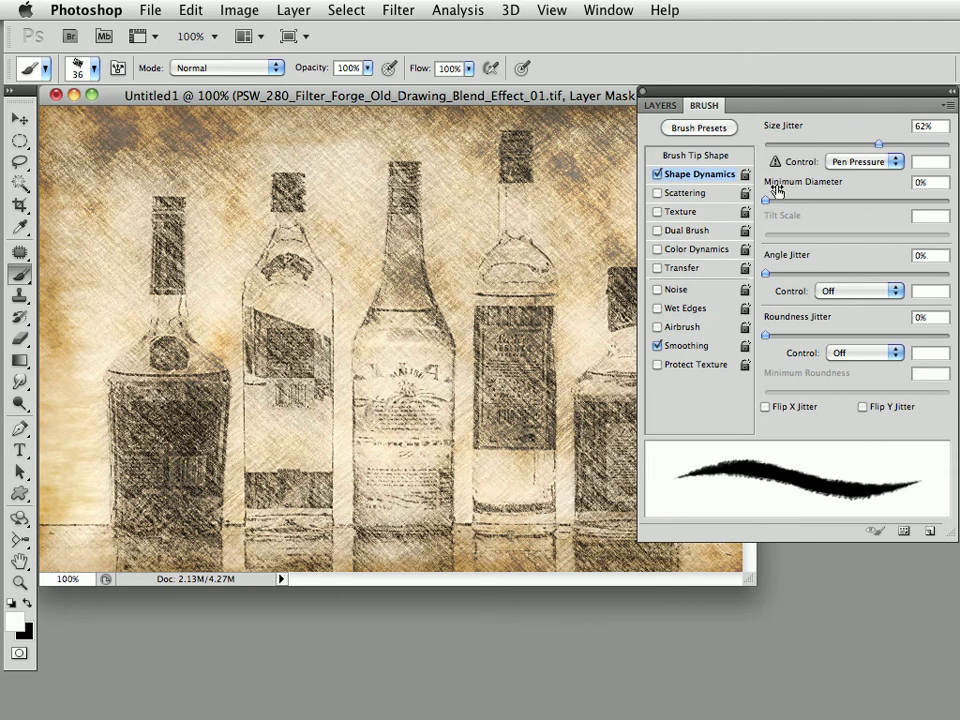
left_click_drag(768, 279, 785, 279)
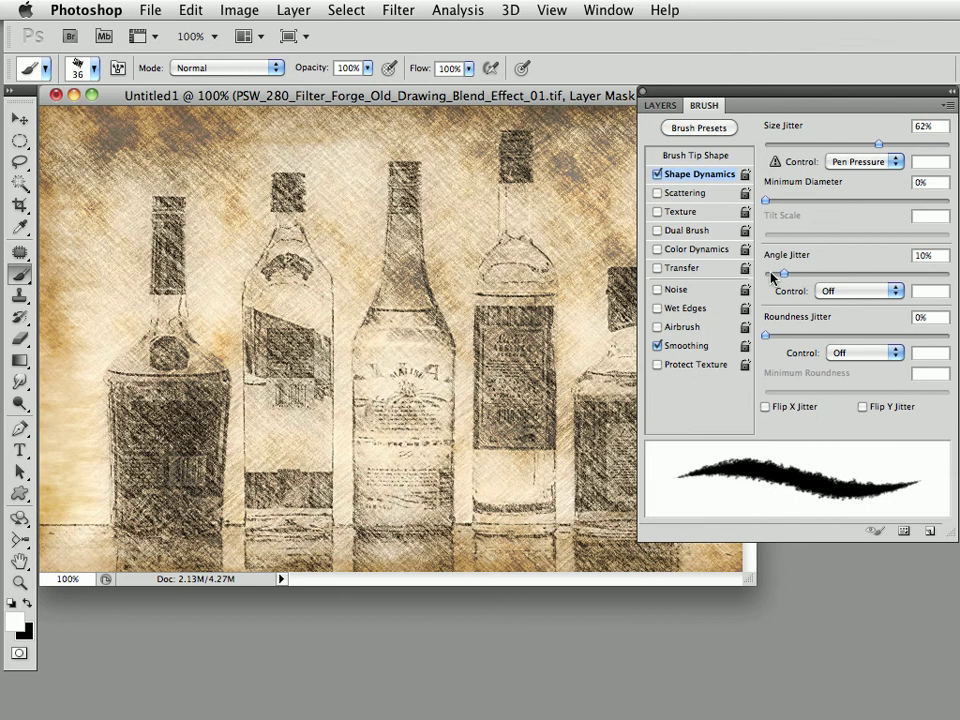
left_click(685, 194)
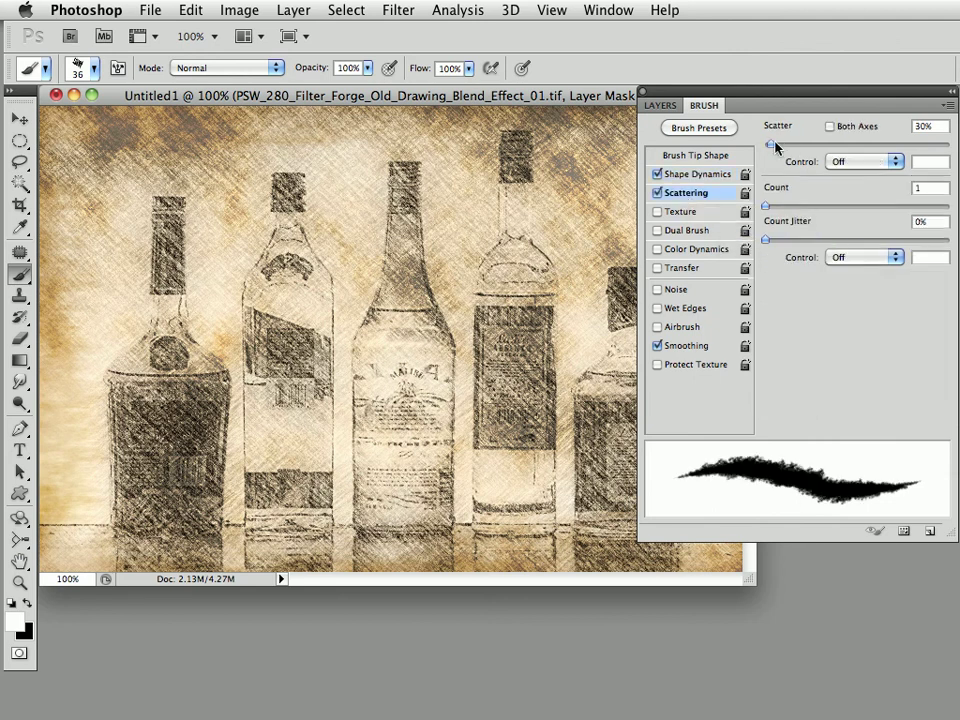
left_click(829, 127)
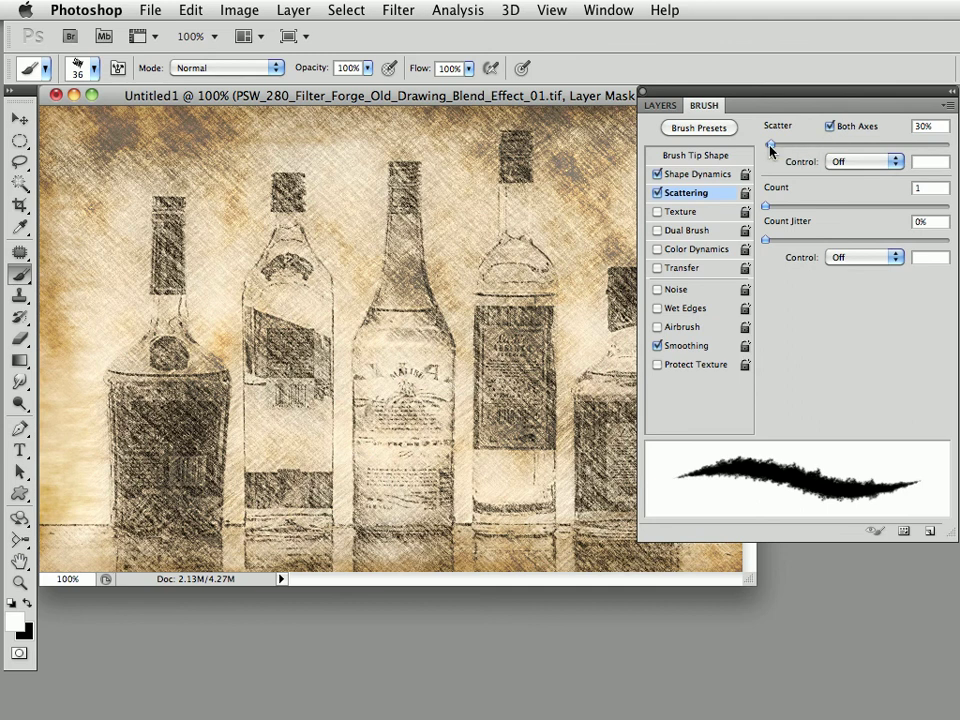
mouse_move(770, 150)
left_mouse_down()
mouse_move(791, 154)
mouse_move(775, 152)
left_mouse_up()
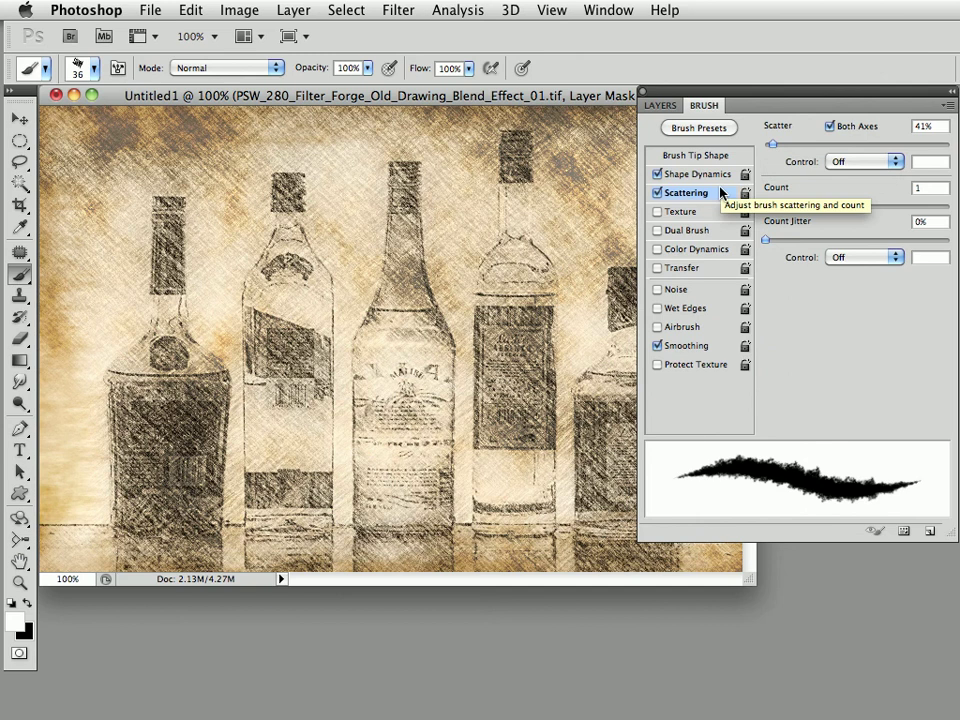
left_click(668, 108)
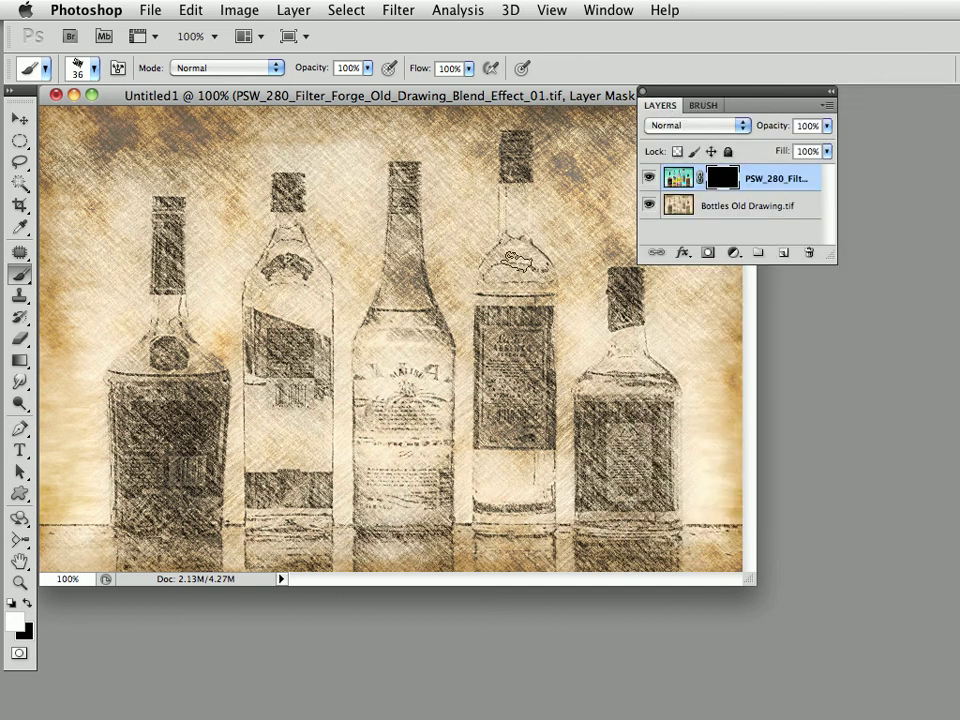
- Zoom to 200% and paint white with a 20 px brush across the middle bottle's neck band
left_click(398, 342)
left_click_drag(433, 381, 433, 343)
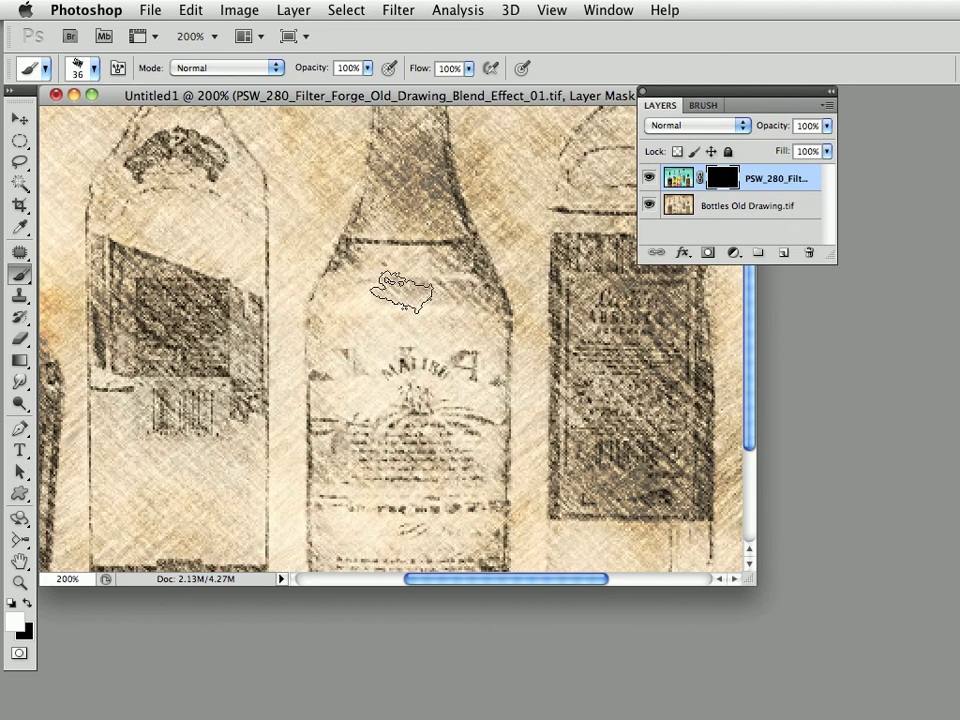
key("bracketleft")
key("bracketleft")
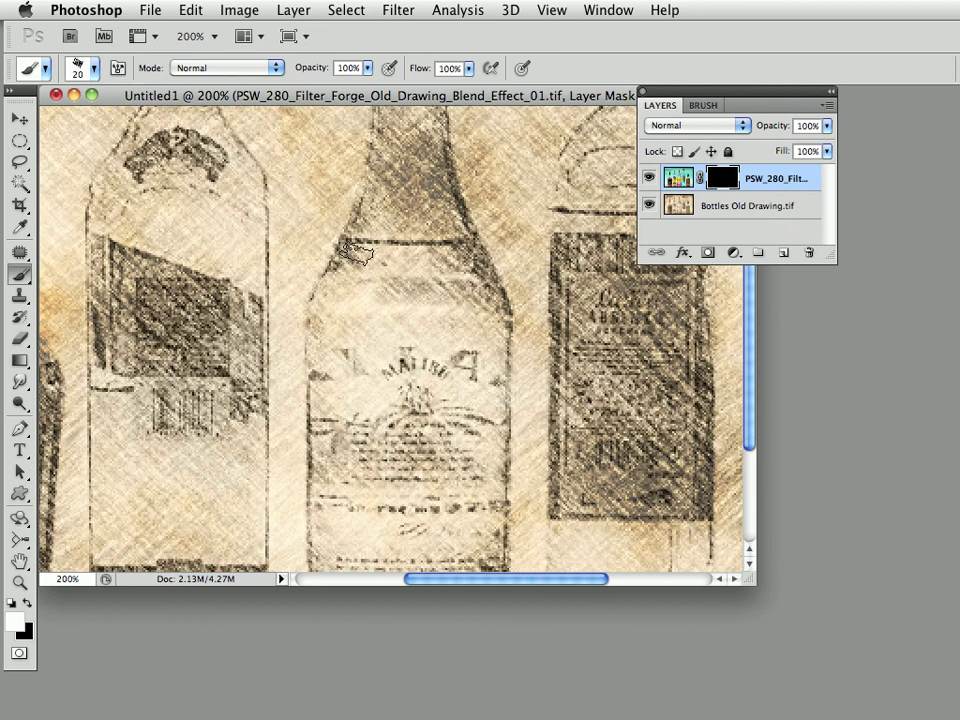
mouse_move(353, 250)
left_mouse_down()
mouse_move(462, 256)
mouse_move(468, 248)
mouse_move(487, 305)
left_mouse_up()
left_click(489, 322)
- Reveal the bottle's right, bottom and upper-left edges and label, enlarging the brush to 35 px
left_click_drag(486, 368, 487, 298)
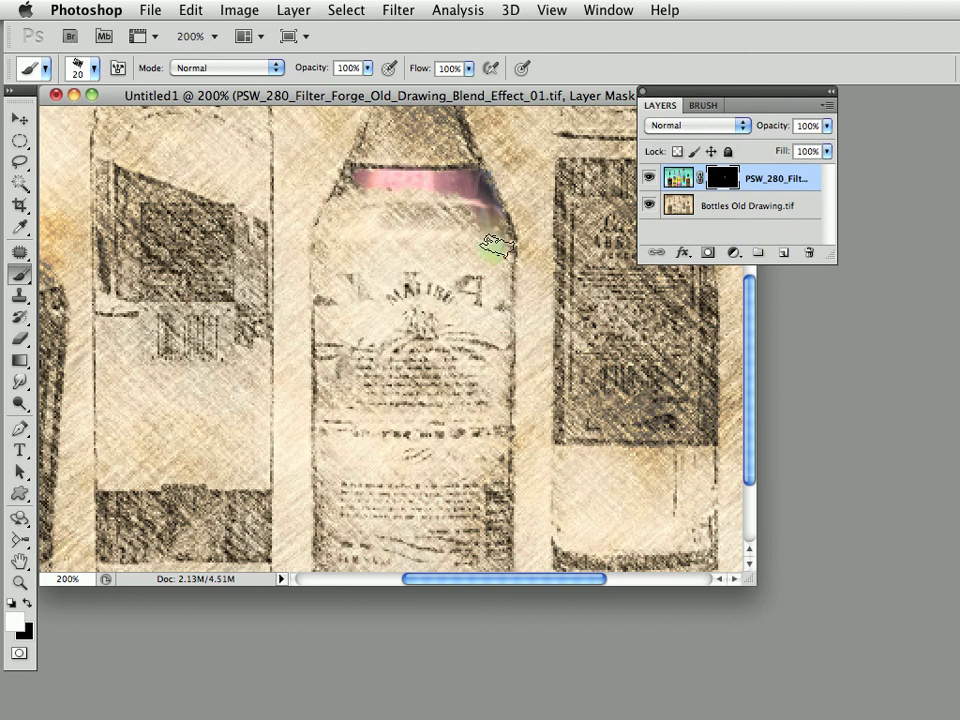
left_click_drag(497, 450, 495, 282)
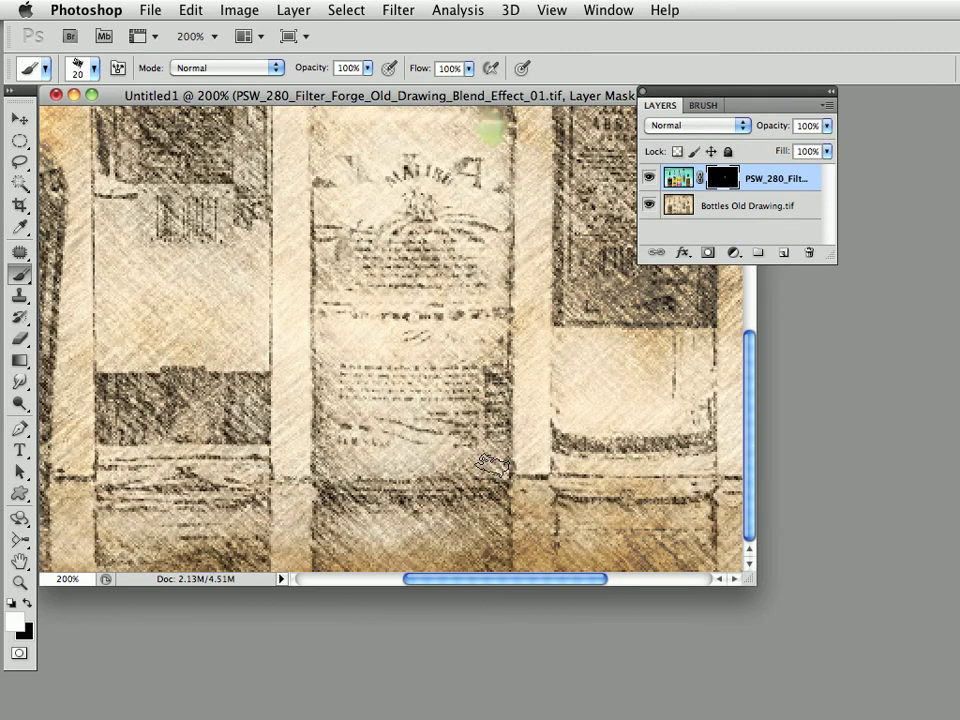
left_click(493, 462, "shift")
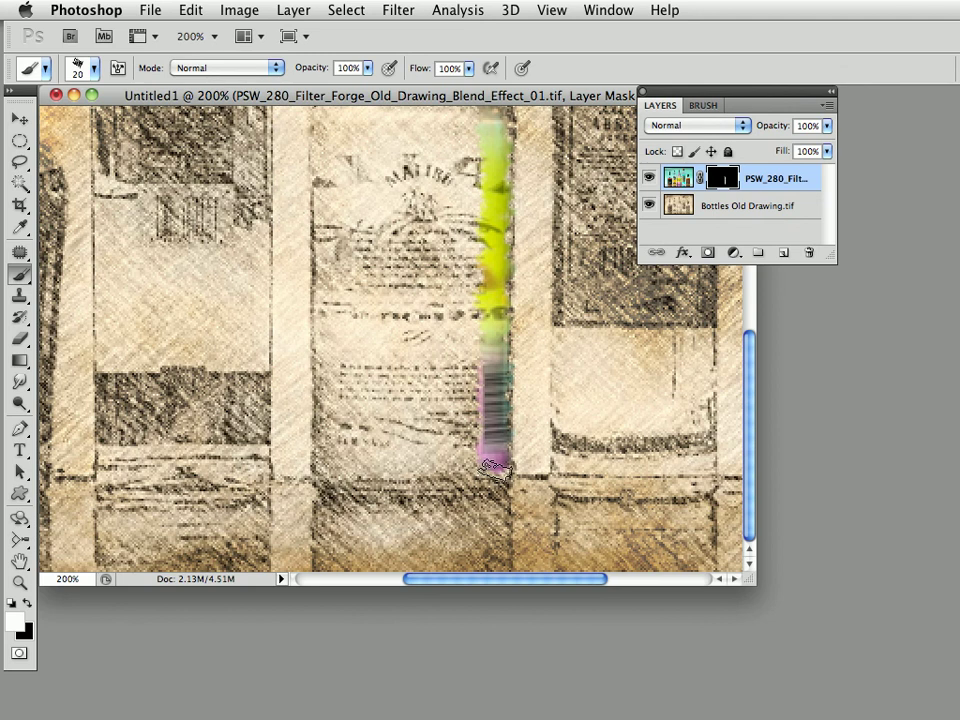
mouse_move(490, 470)
left_mouse_down()
mouse_move(402, 485)
mouse_move(324, 475)
left_mouse_up()
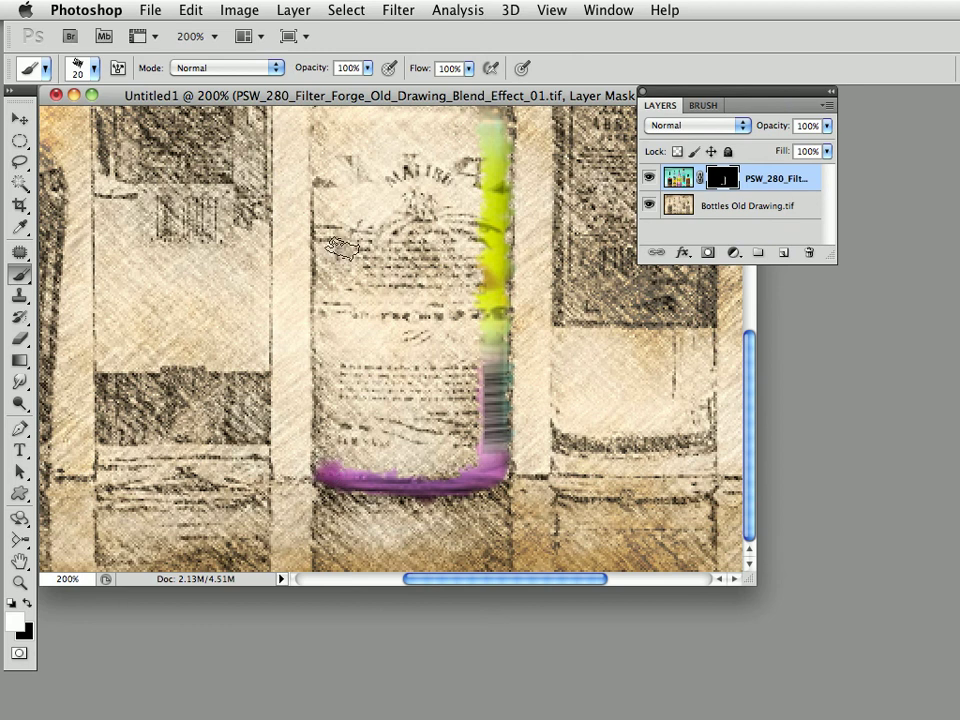
left_click_drag(355, 235, 371, 287)
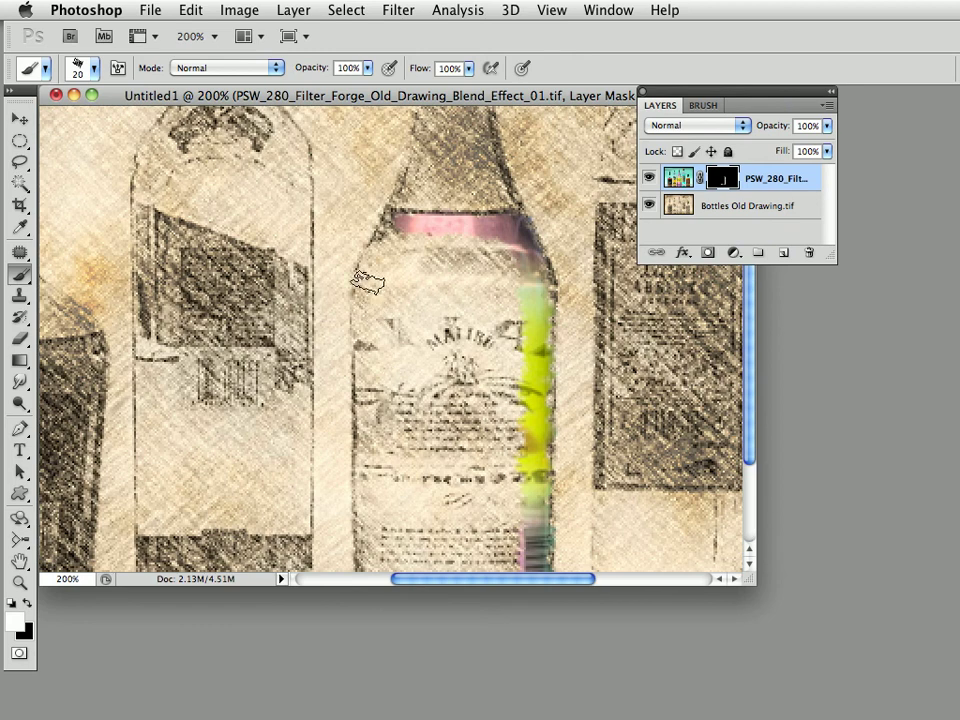
mouse_move(369, 283)
left_mouse_down()
mouse_move(396, 228)
mouse_move(432, 268)
mouse_move(432, 256)
mouse_move(419, 258)
mouse_move(457, 243)
mouse_move(486, 252)
mouse_move(496, 277)
mouse_move(426, 279)
mouse_move(389, 305)
mouse_move(484, 318)
mouse_move(514, 310)
mouse_move(497, 357)
mouse_move(397, 345)
mouse_move(409, 393)
mouse_move(502, 390)
mouse_move(504, 407)
mouse_move(406, 422)
mouse_move(417, 443)
mouse_move(491, 490)
mouse_move(505, 396)
mouse_move(458, 349)
left_mouse_up()
key("bracketright")
key("bracketright")
key("bracketright")
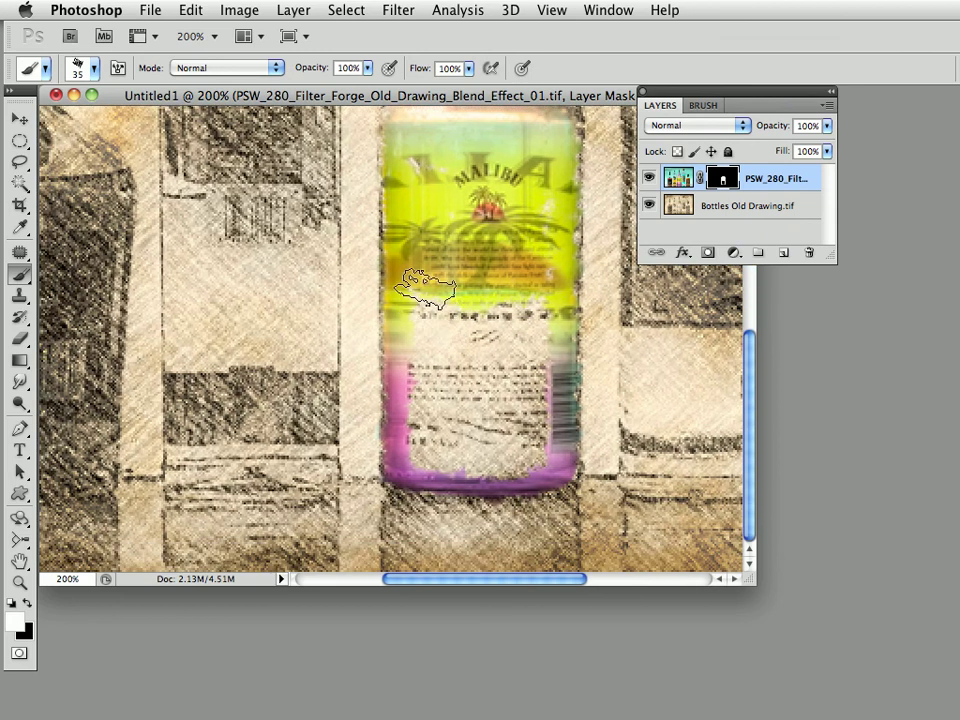
mouse_move(420, 280)
left_mouse_down()
mouse_move(443, 331)
mouse_move(507, 318)
mouse_move(523, 336)
mouse_move(526, 320)
mouse_move(523, 363)
mouse_move(535, 365)
mouse_move(422, 362)
mouse_move(428, 385)
mouse_move(467, 408)
mouse_move(522, 395)
mouse_move(530, 432)
mouse_move(477, 452)
mouse_move(437, 430)
mouse_move(427, 450)
mouse_move(437, 465)
mouse_move(520, 465)
mouse_move(479, 289)
mouse_move(469, 392)
left_mouse_up()
mouse_move(469, 281)
left_mouse_down()
mouse_move(481, 317)
mouse_move(458, 197)
left_mouse_up()
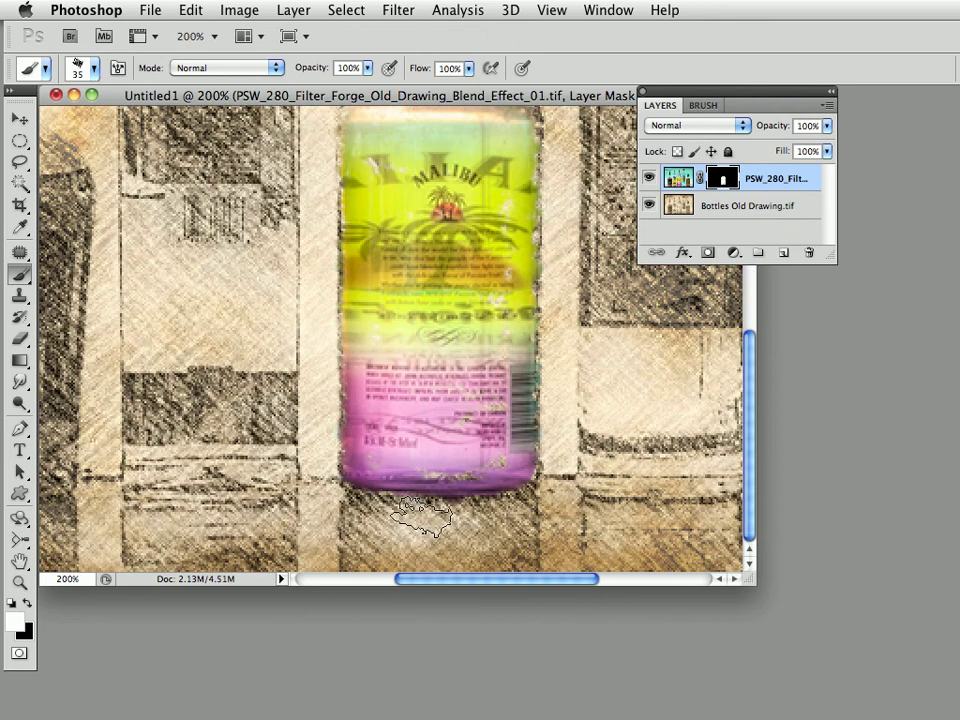
- At 50% brush opacity, paint a faint coloured reflection beneath the bottle
key("5")
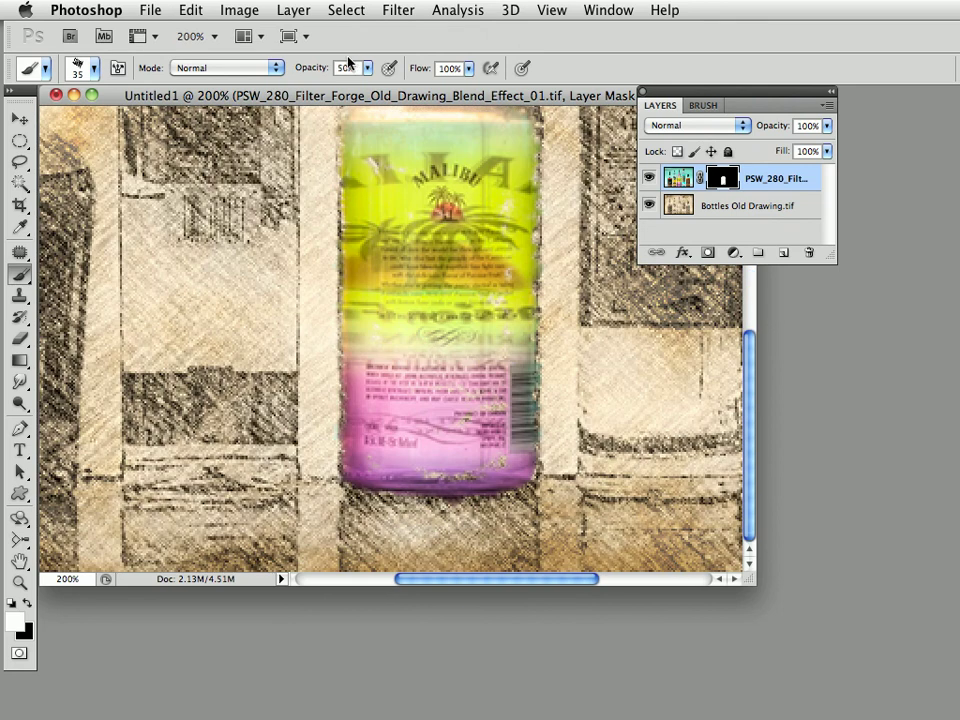
left_click_drag(367, 508, 400, 552)
mouse_move(483, 558)
left_mouse_down()
mouse_move(525, 525)
mouse_move(465, 513)
left_mouse_up()
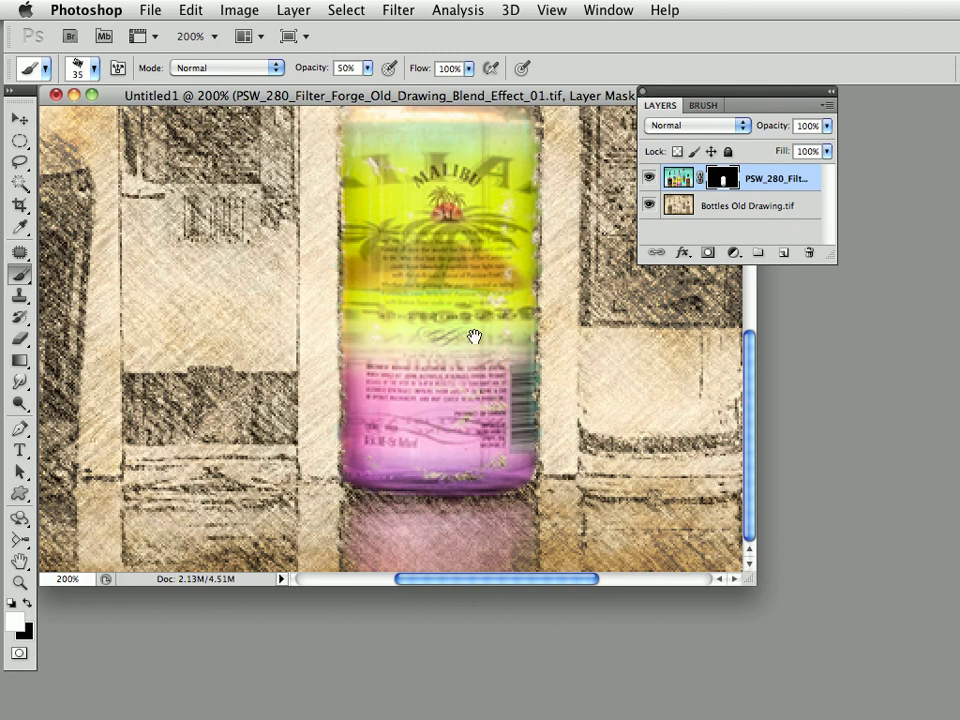
mouse_move(474, 336)
left_mouse_down()
mouse_move(483, 415)
mouse_move(487, 337)
left_mouse_up()
- Compare before and after by toggling the colour layer's visibility and zooming in on the bottle
key("super+1")
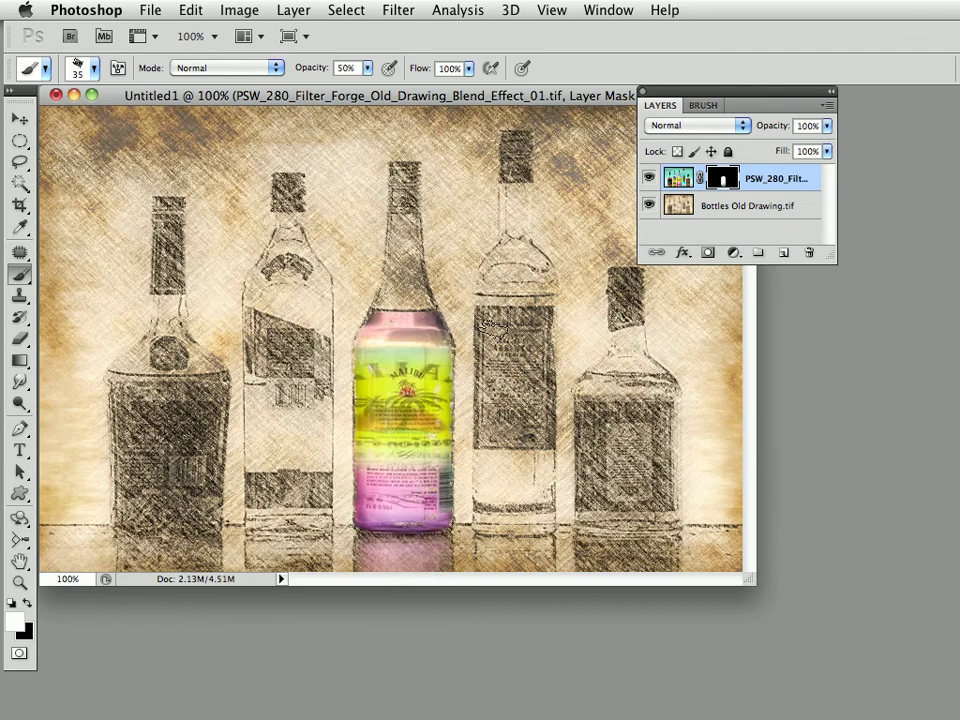
left_click(649, 178)
left_click(650, 178)
left_click(649, 178)
left_click(649, 178)
left_click(431, 356, "super")
left_click_drag(433, 358, 439, 302)
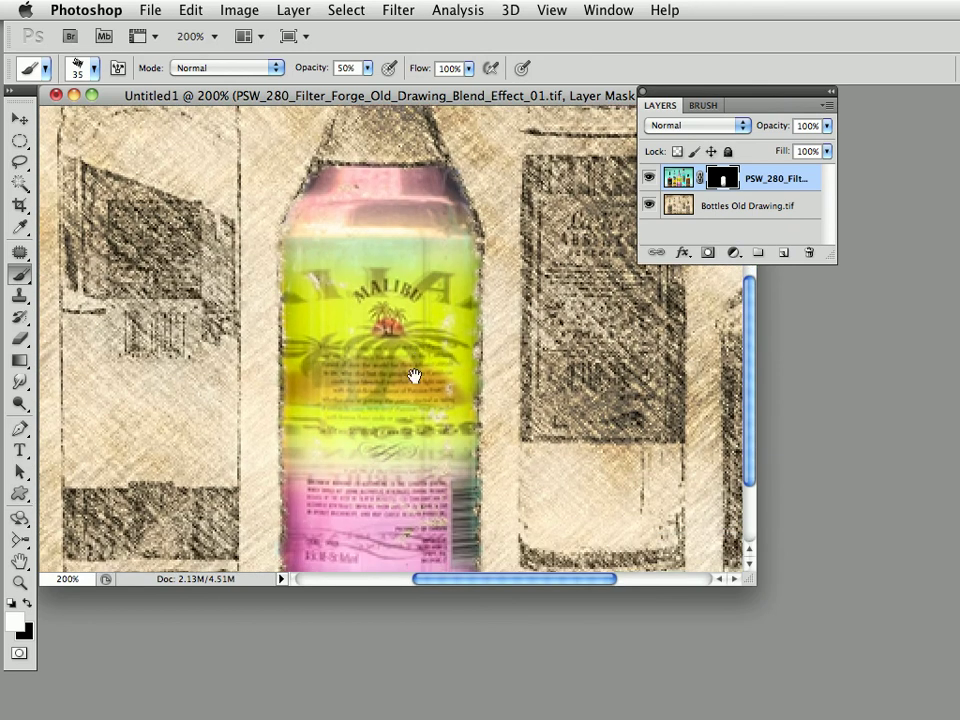
left_click_drag(414, 376, 420, 287)
left_click(420, 290, "alt")
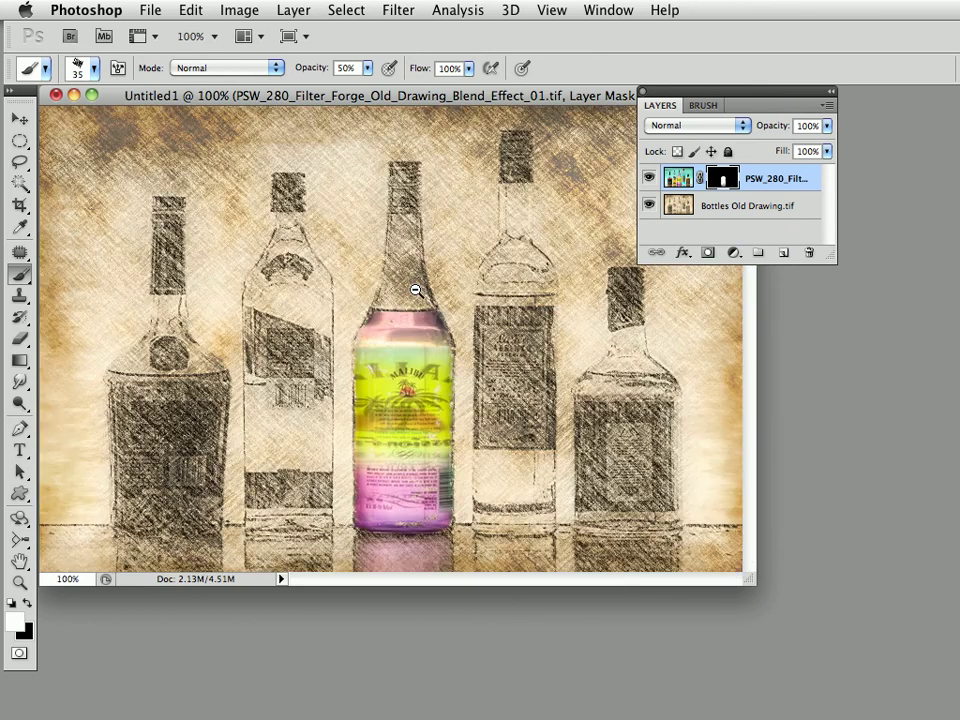
- Check the masked result once more and dock the Layers panel back at the right edge
left_click(649, 179)
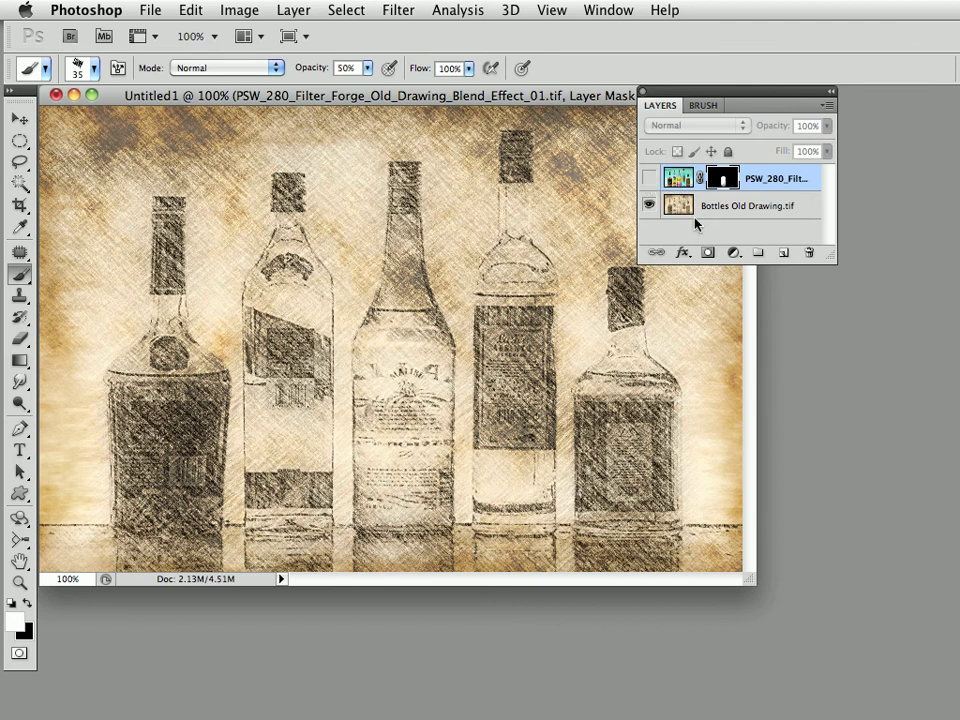
left_click(647, 182)
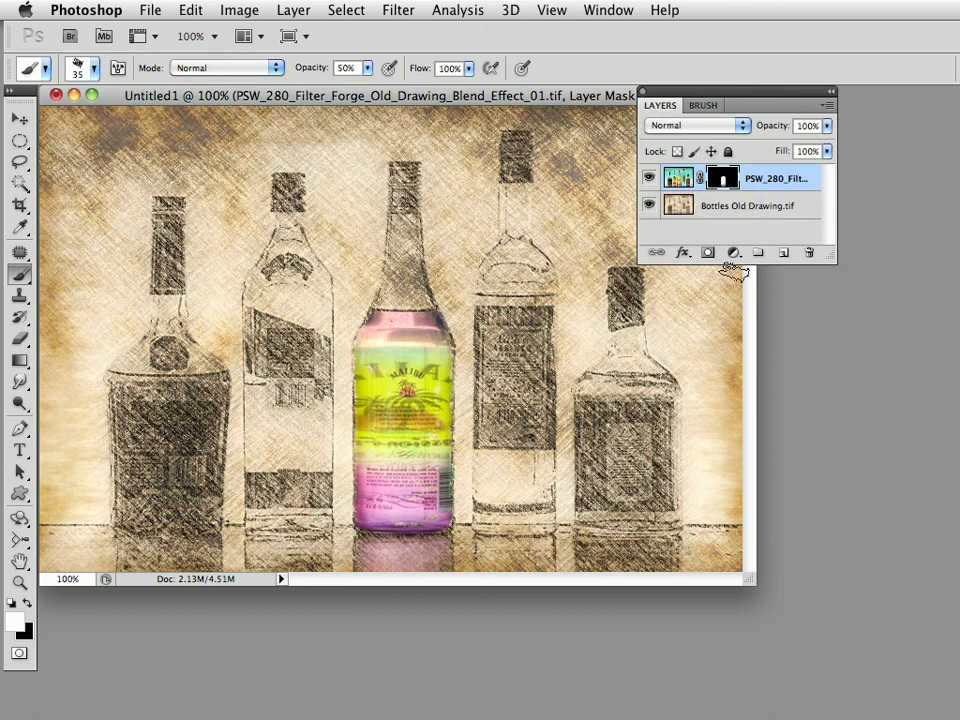
left_click_drag(705, 100, 820, 100)
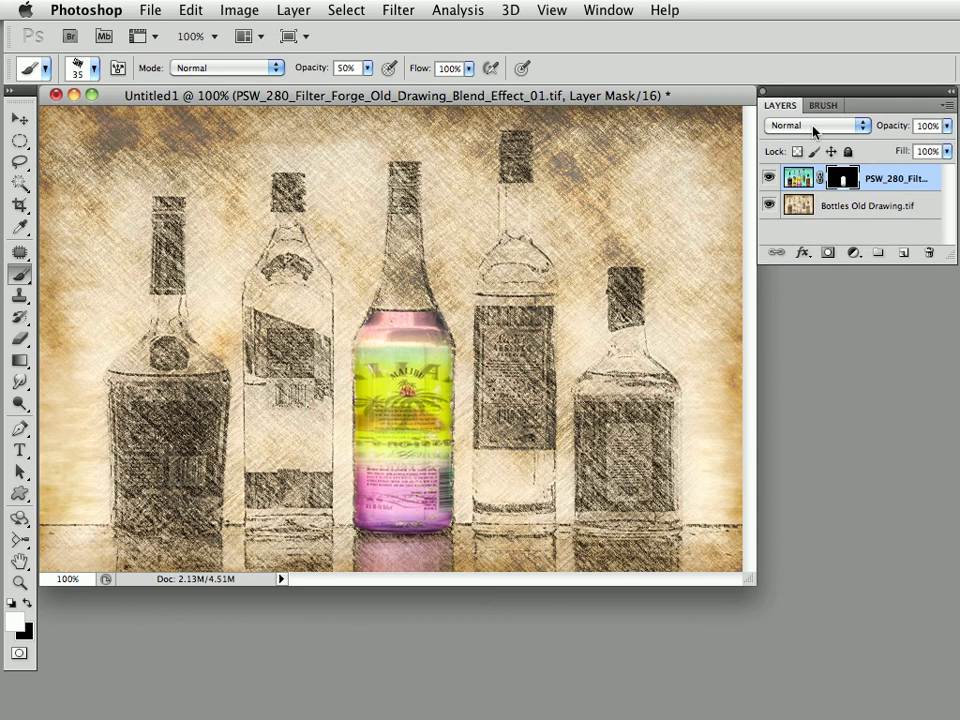